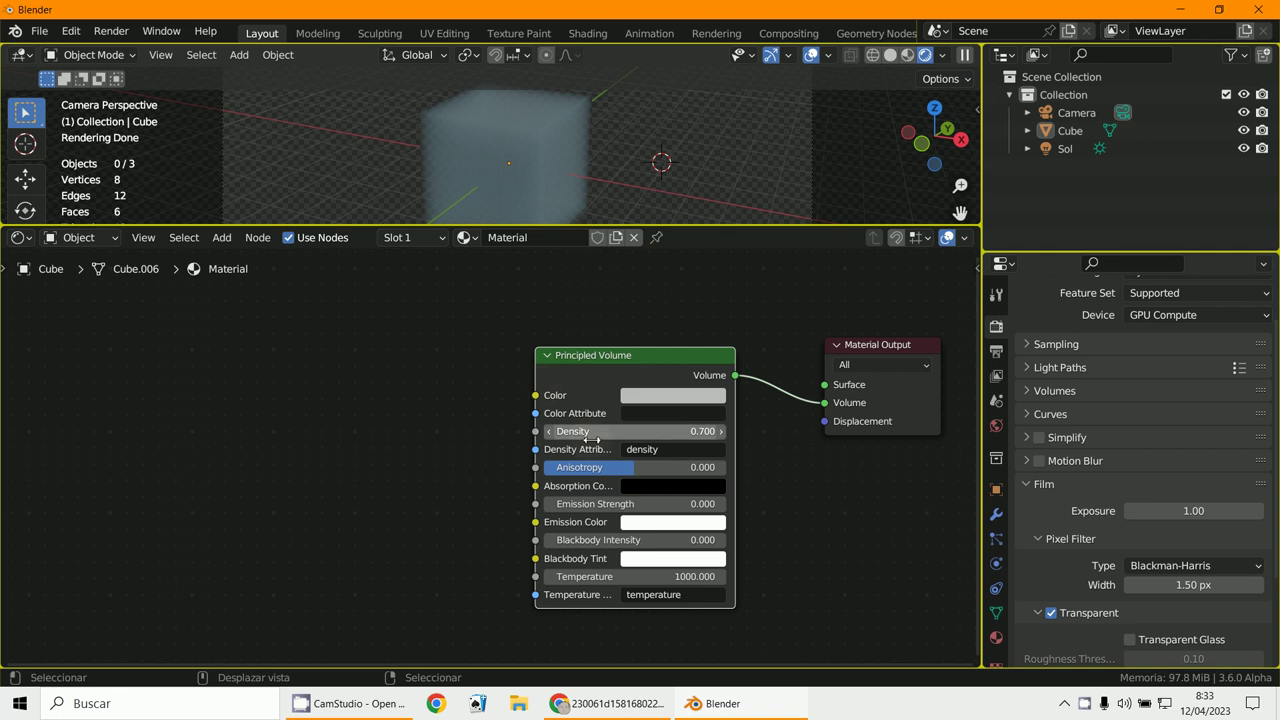
Step: Set the Principled Volume's Density to 0.300
{"action": "left_click_drag", "start_coordinate": [628, 437], "coordinate": [556, 431]}
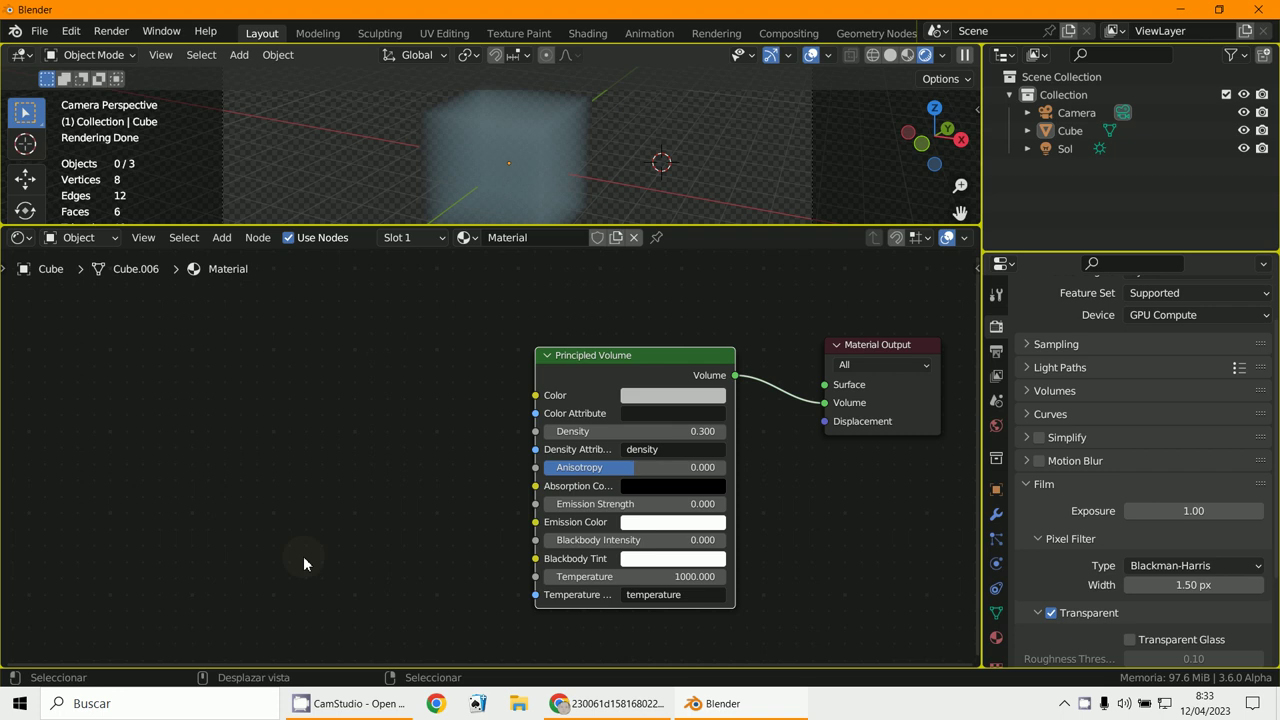
Step: Add linked Texture Coordinate and Mapping nodes before the Principled Volume, move them away from it, and delete the accompanying Image Texture node
{"action": "scroll", "coordinate": [249, 418], "scroll_direction": "down", "scroll_amount": 2}
{"action": "middle_click_drag", "start_coordinate": [370, 411], "coordinate": [420, 427]}
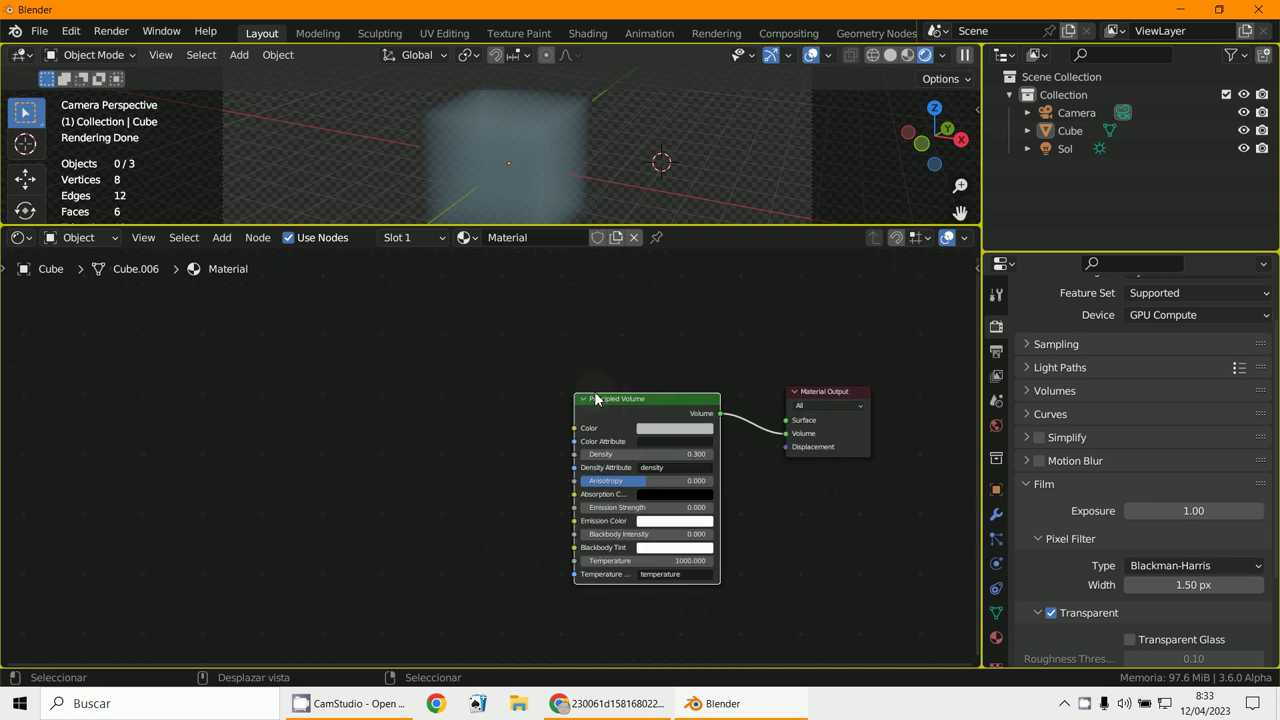
{"action": "key", "text": "ctrl+t"}
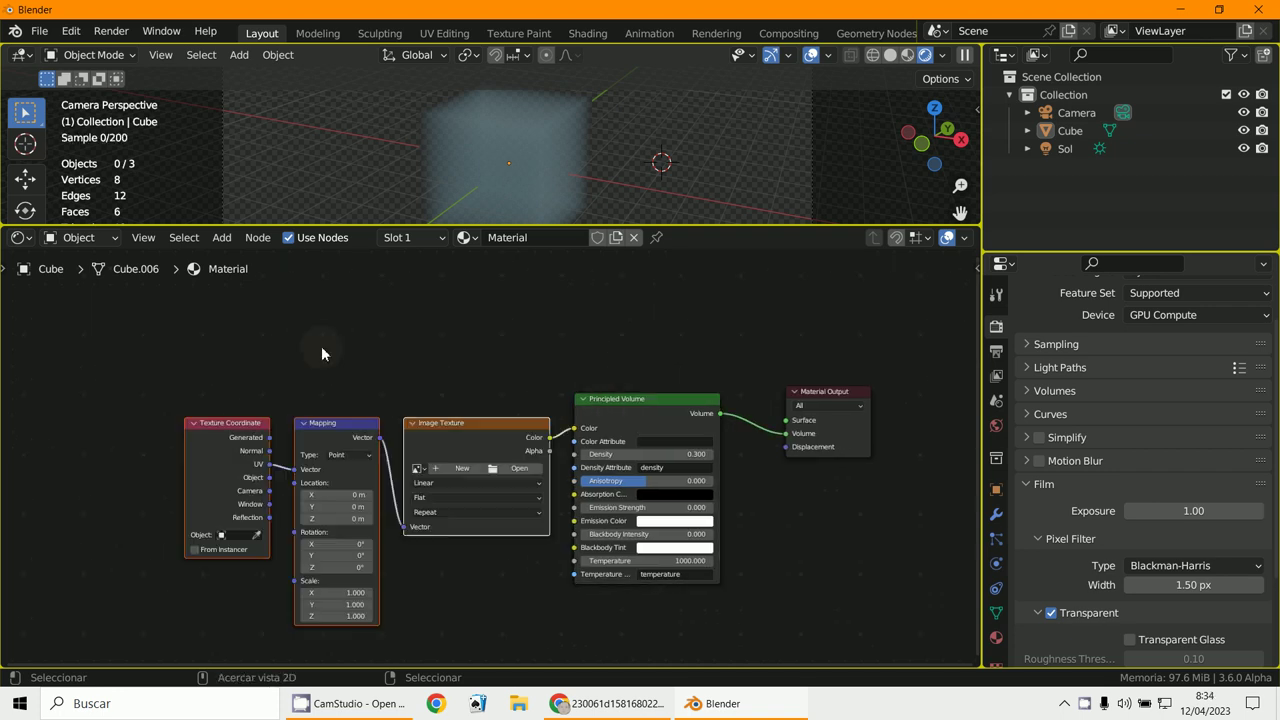
{"action": "key", "text": "g"}
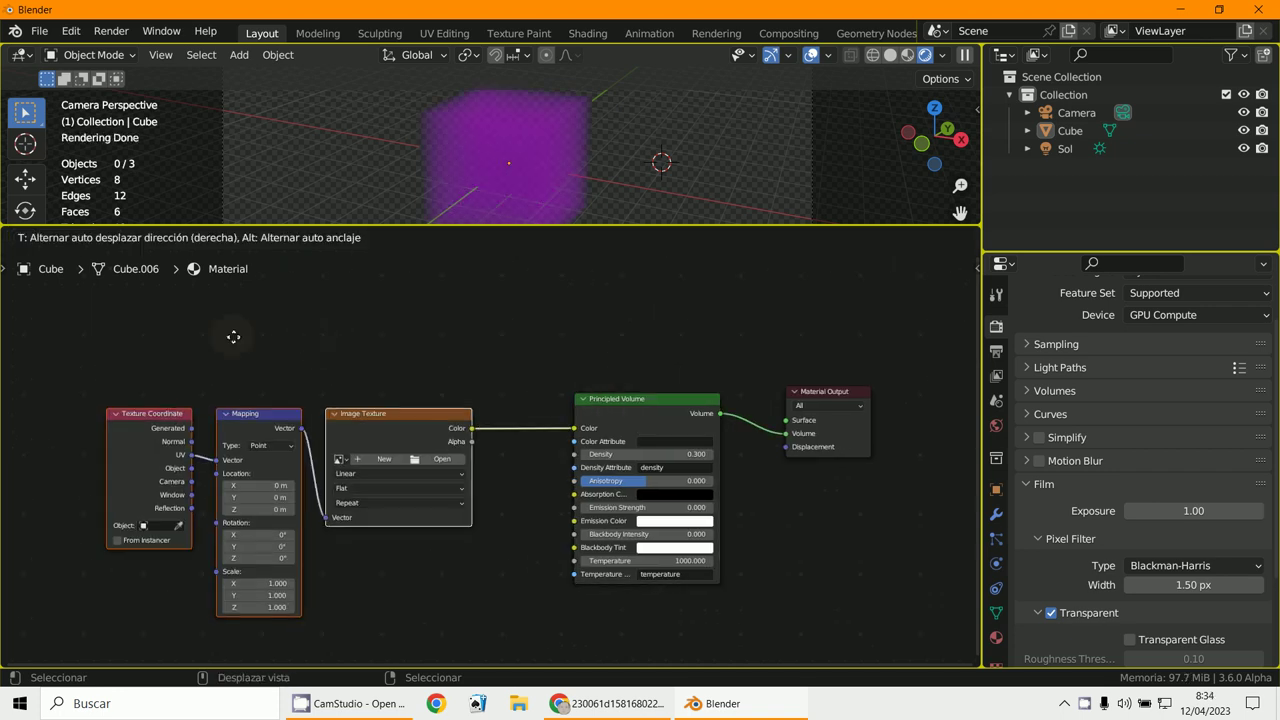
{"action": "left_click", "coordinate": [174, 329]}
{"action": "left_click", "coordinate": [288, 403]}
{"action": "key", "text": "Delete"}
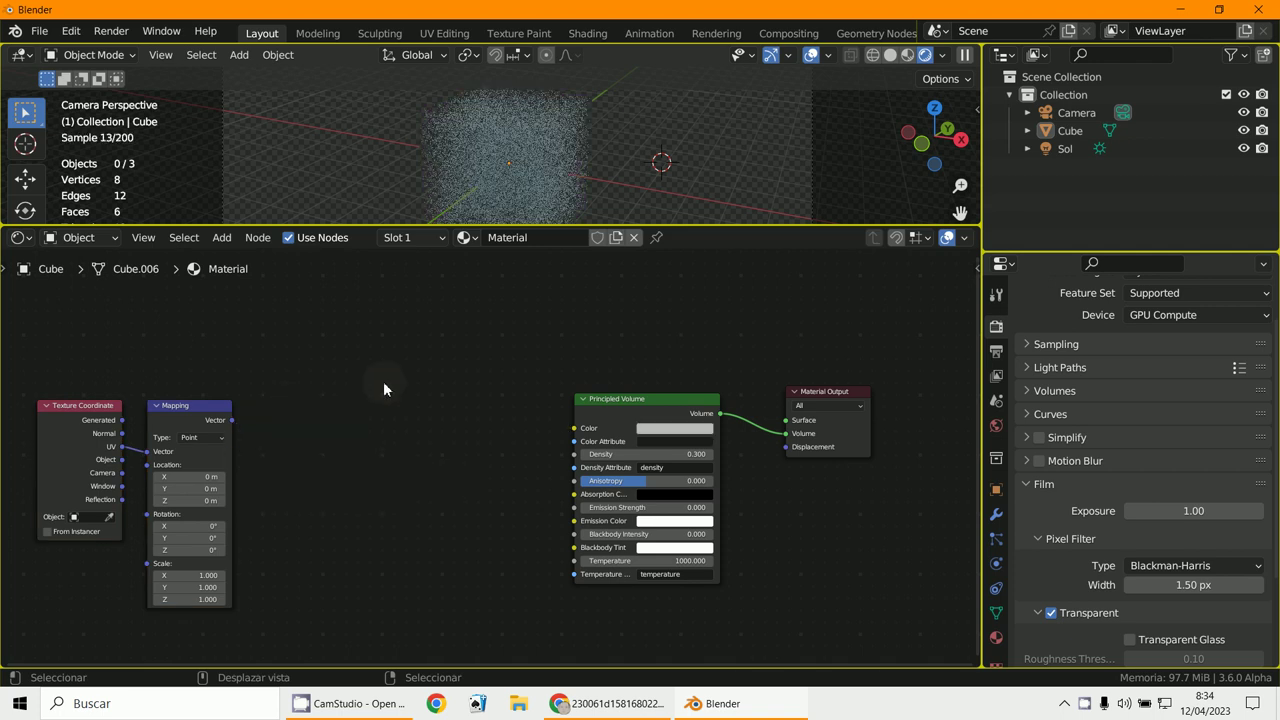
Step: Add a Noise Texture node beside the Mapping node and feed Mapping's Vector output into its Vector input
{"action": "left_click", "coordinate": [221, 237]}
{"action": "mouse_move", "coordinate": [247, 345]}
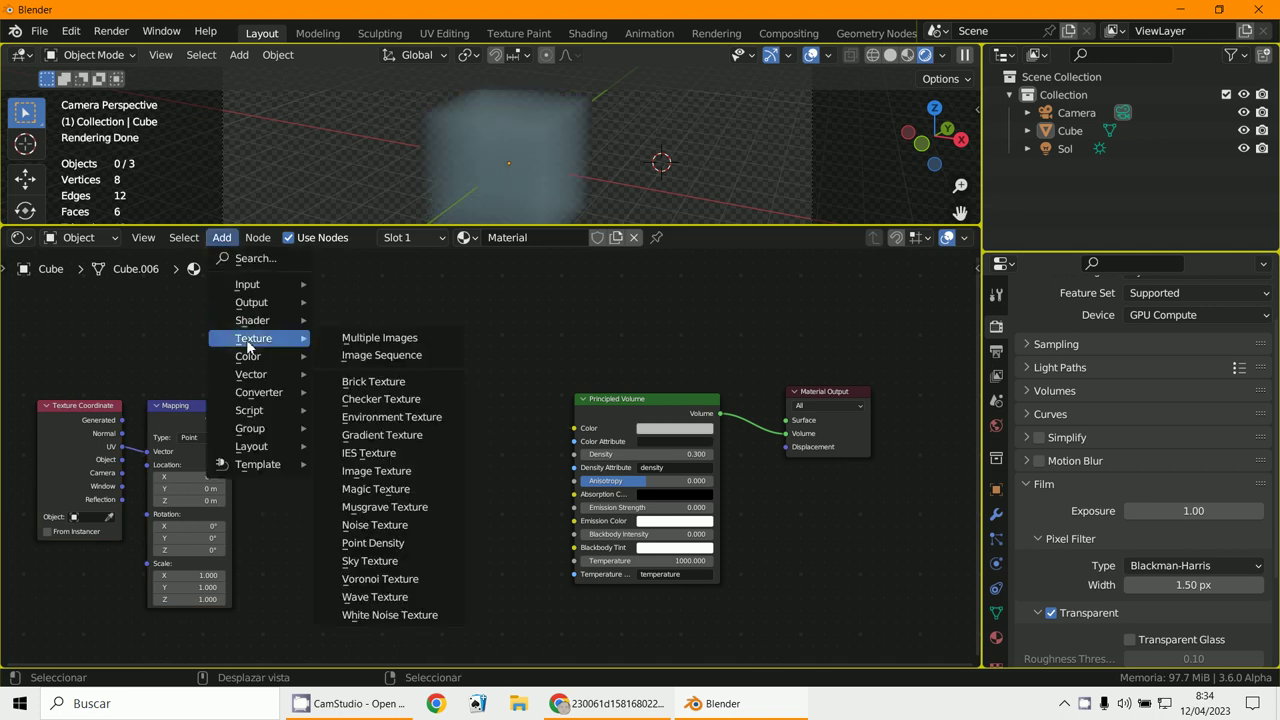
{"action": "left_click", "coordinate": [358, 523]}
{"action": "left_click", "coordinate": [288, 420]}
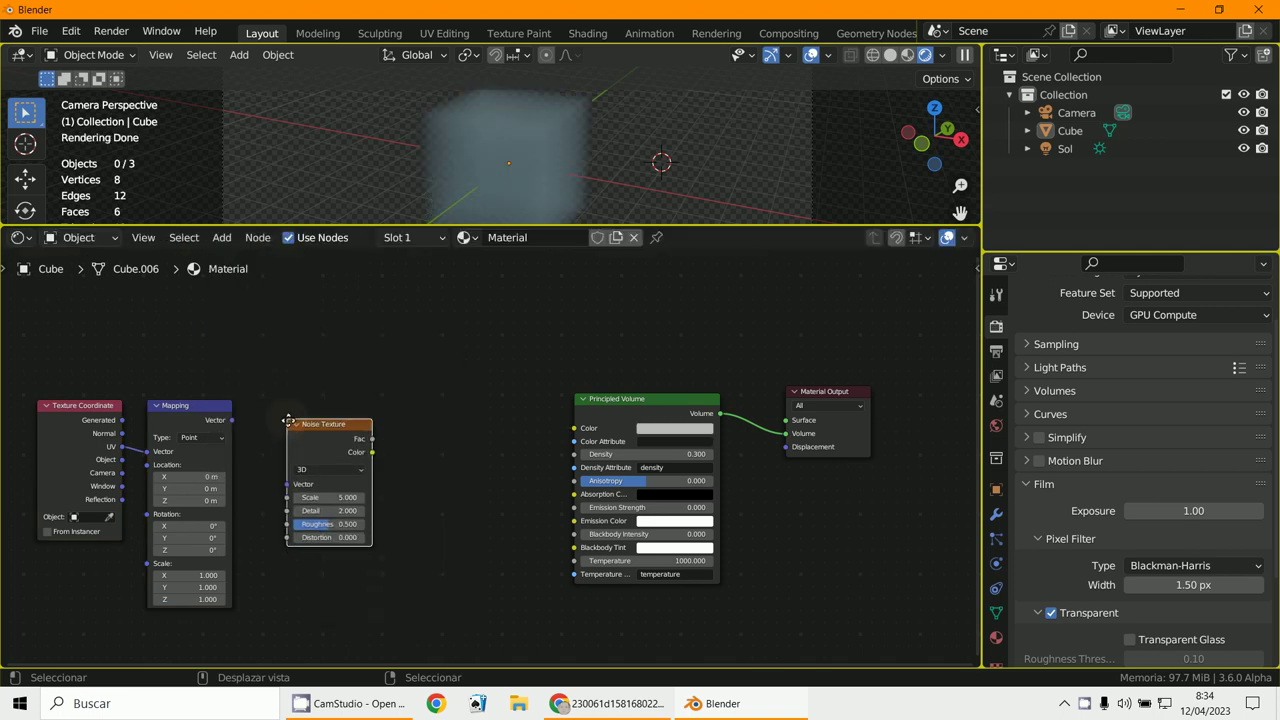
{"action": "left_click_drag", "start_coordinate": [231, 420], "coordinate": [288, 485]}
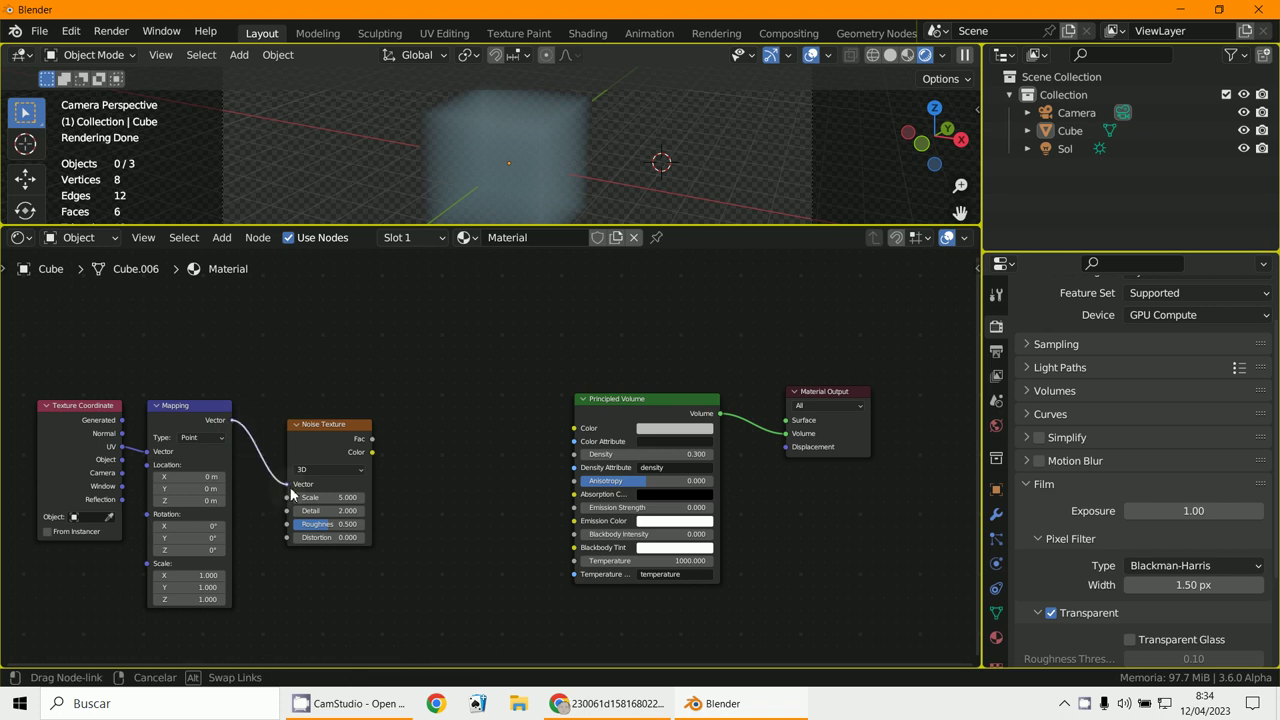
Step: Add a Color Ramp node, linking its Color to the Principled Volume's Density and the Noise Texture's Fac to its Fac input
{"action": "left_click", "coordinate": [222, 237]}
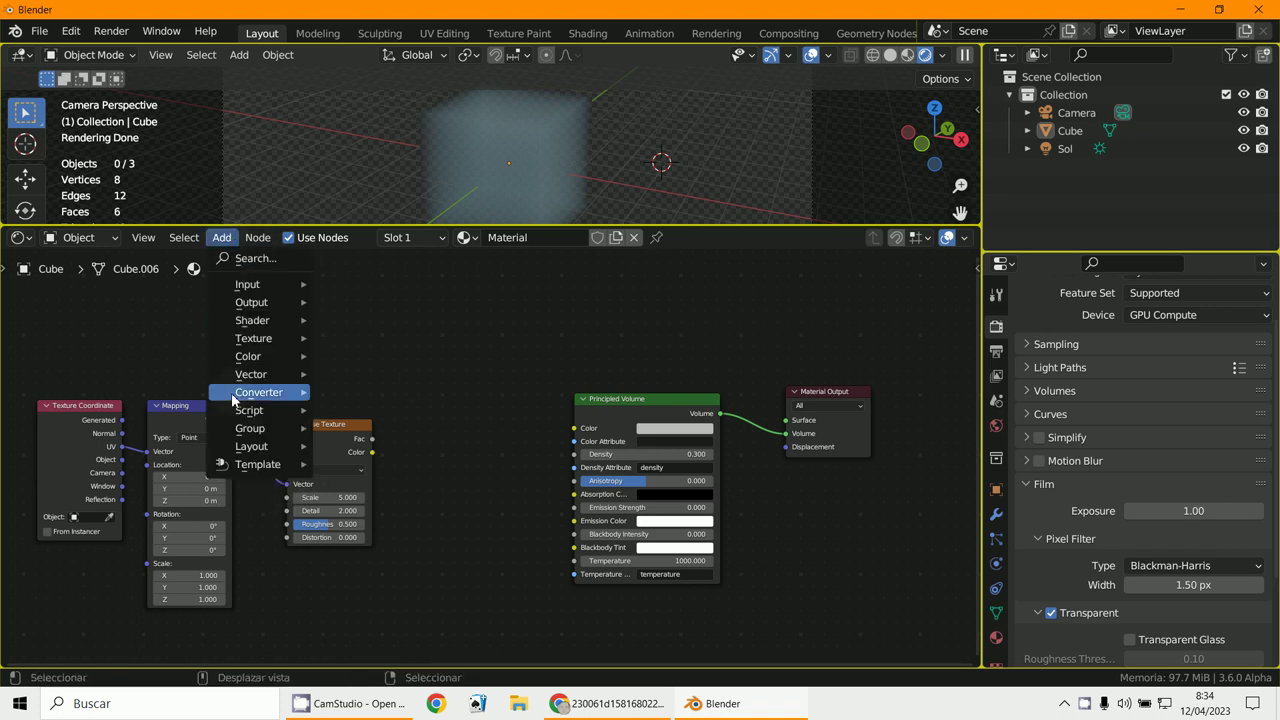
{"action": "mouse_move", "coordinate": [246, 398]}
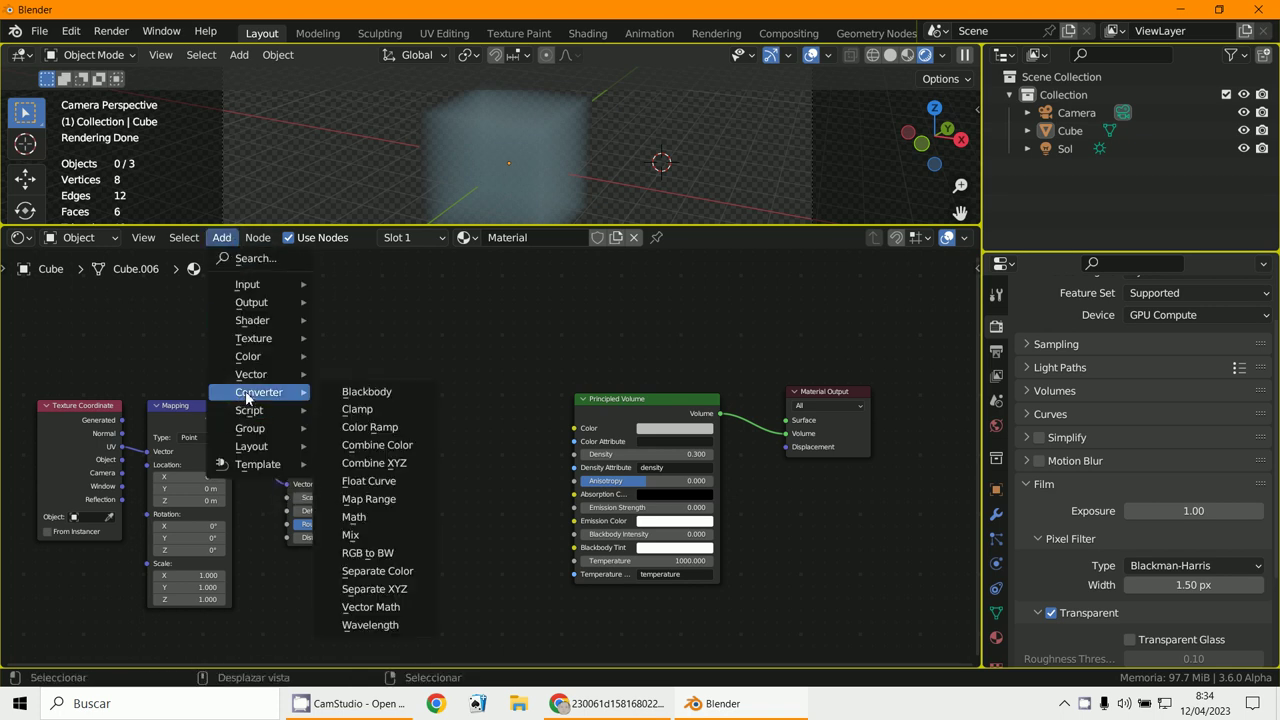
{"action": "left_click", "coordinate": [399, 427]}
{"action": "left_click", "coordinate": [430, 420]}
{"action": "scroll", "coordinate": [467, 443], "scroll_direction": "up", "scroll_amount": 3}
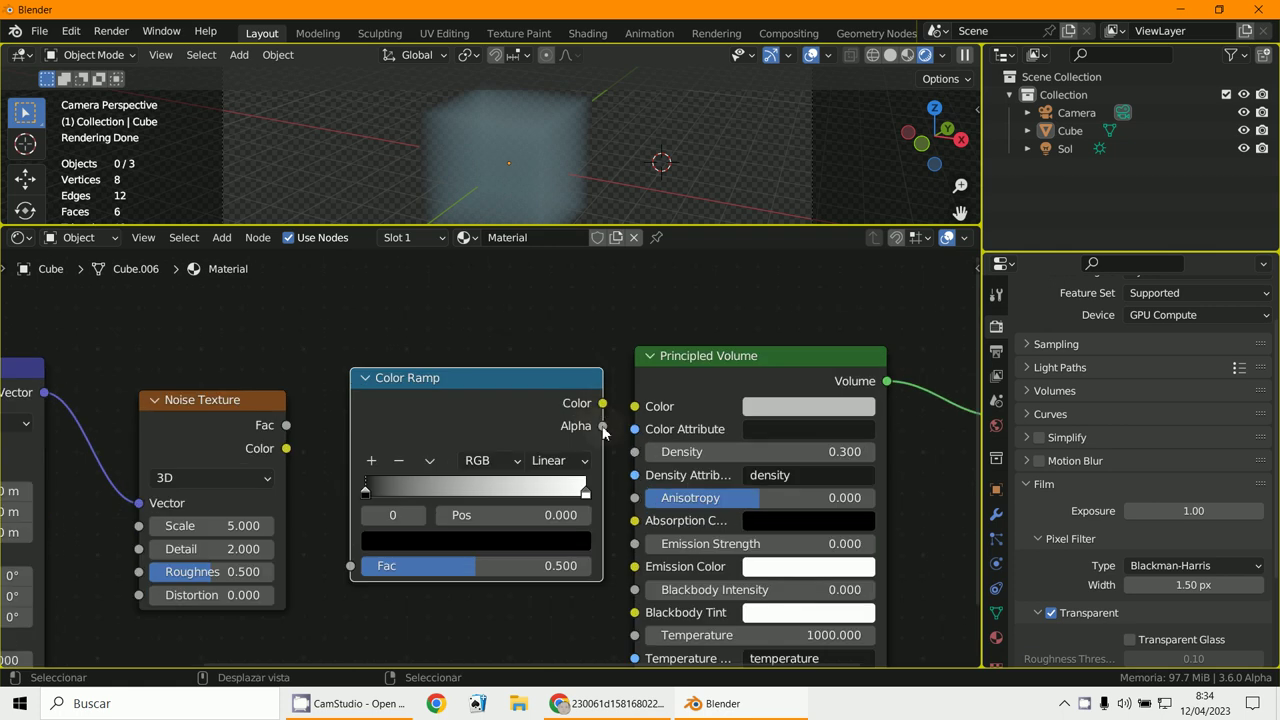
{"action": "left_click_drag", "start_coordinate": [602, 403], "coordinate": [642, 456]}
{"action": "key", "text": "Escape"}
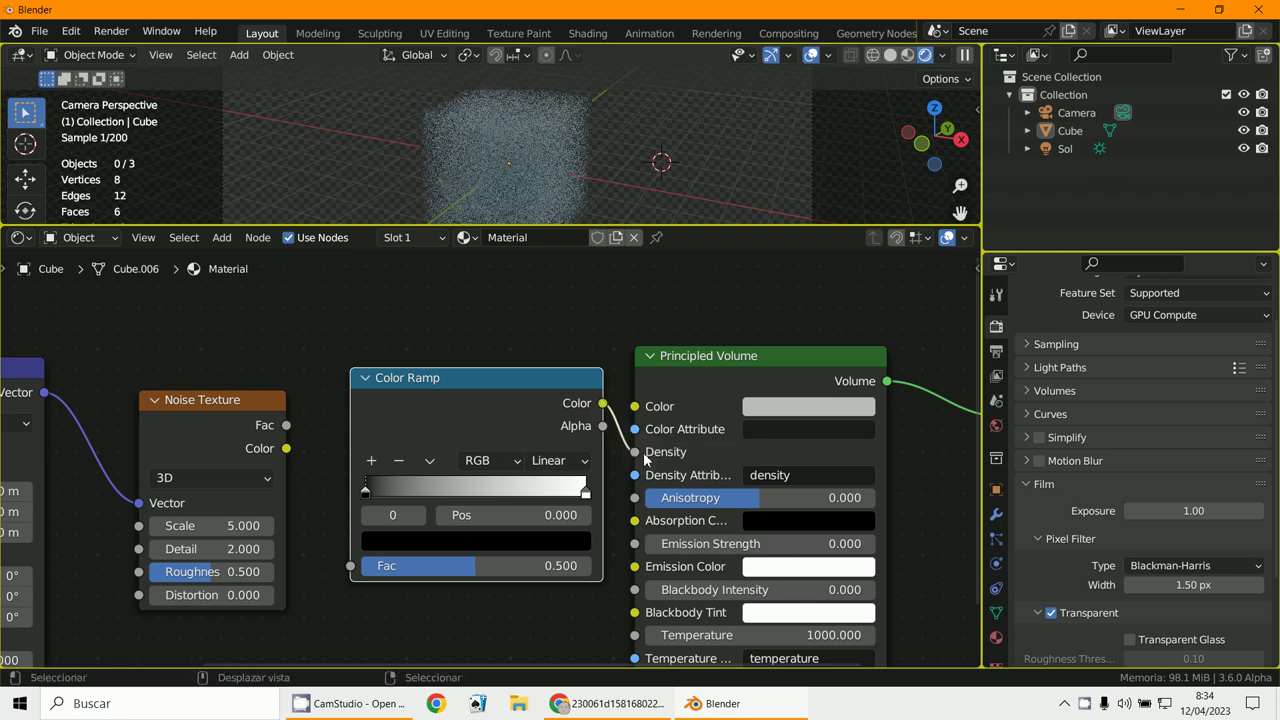
{"action": "left_click", "coordinate": [284, 430]}
{"action": "left_click_drag", "start_coordinate": [286, 426], "coordinate": [350, 566]}
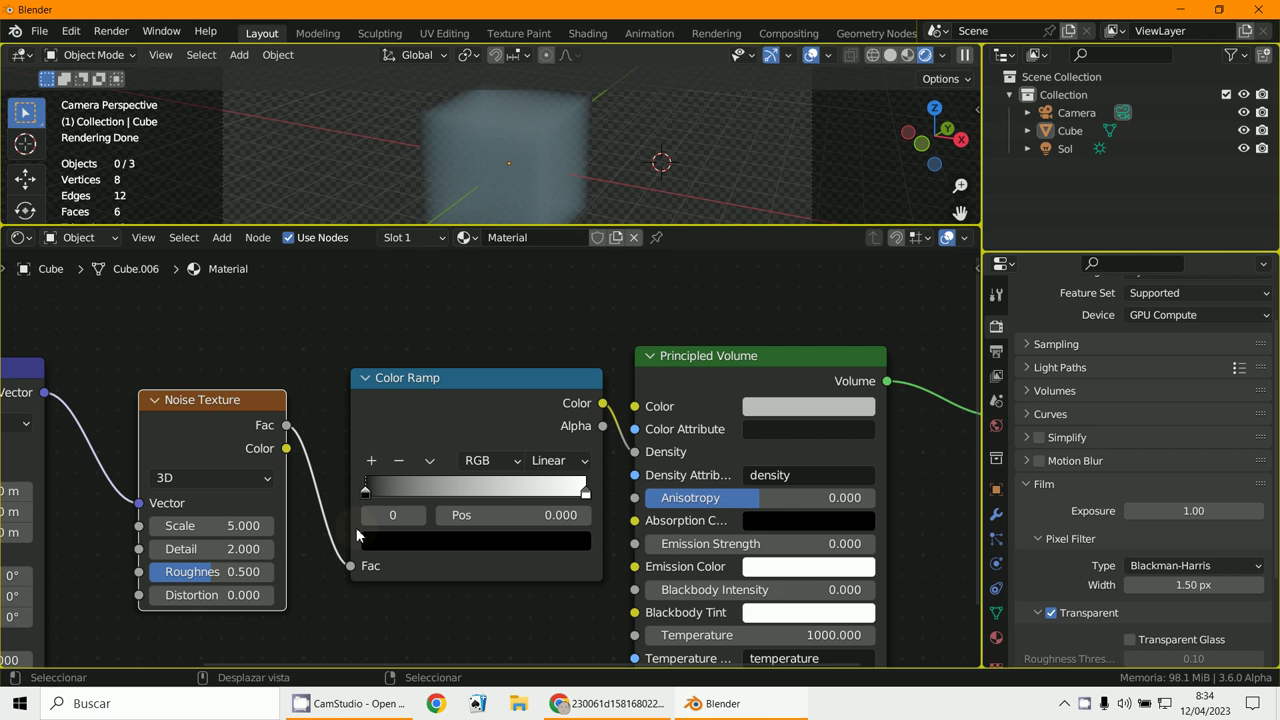
Step: Move the Color Ramp's black stop to about 0.446 and set the Noise Texture's Scale to 10.900
{"action": "middle_click_drag", "start_coordinate": [514, 432], "coordinate": [562, 426]}
{"action": "scroll", "coordinate": [378, 507], "scroll_direction": "up", "scroll_amount": 2}
{"action": "left_click_drag", "start_coordinate": [378, 507], "coordinate": [656, 474]}
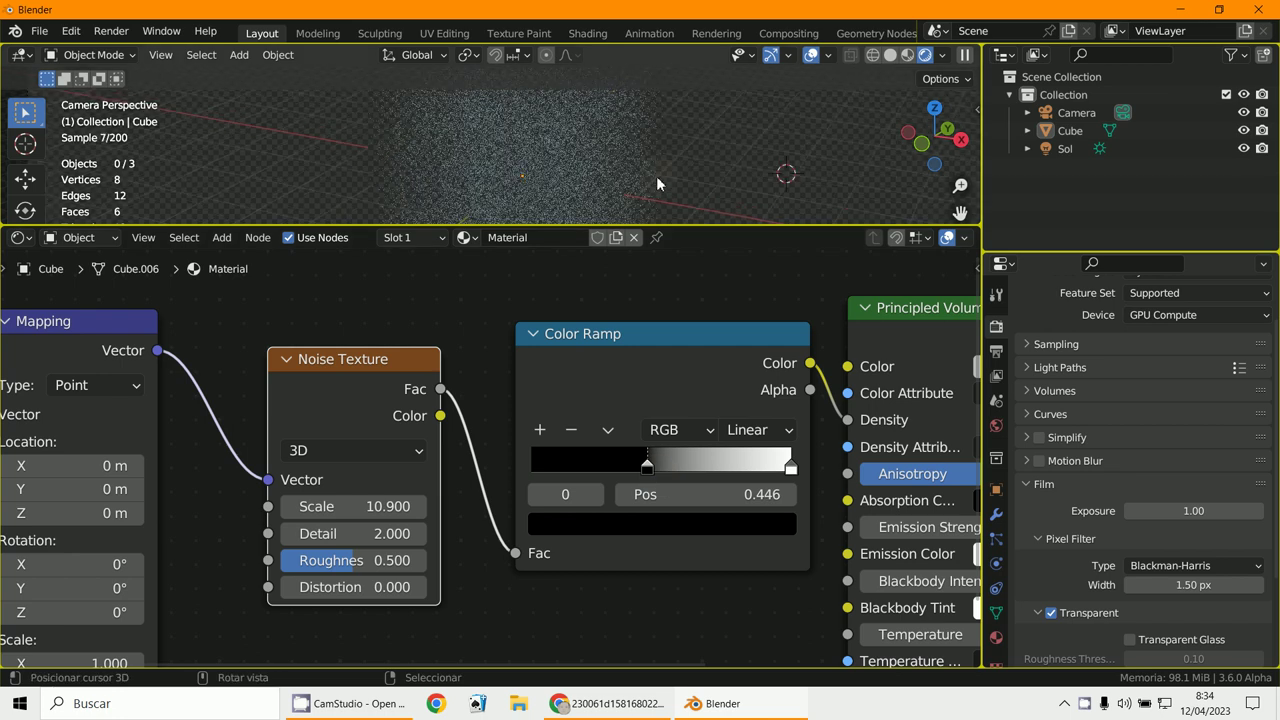
{"action": "scroll", "coordinate": [652, 176], "scroll_direction": "down", "scroll_amount": 3}
{"action": "scroll", "coordinate": [688, 481], "scroll_direction": "down", "scroll_amount": 1}
{"action": "middle_click_drag", "start_coordinate": [700, 603], "coordinate": [608, 605]}
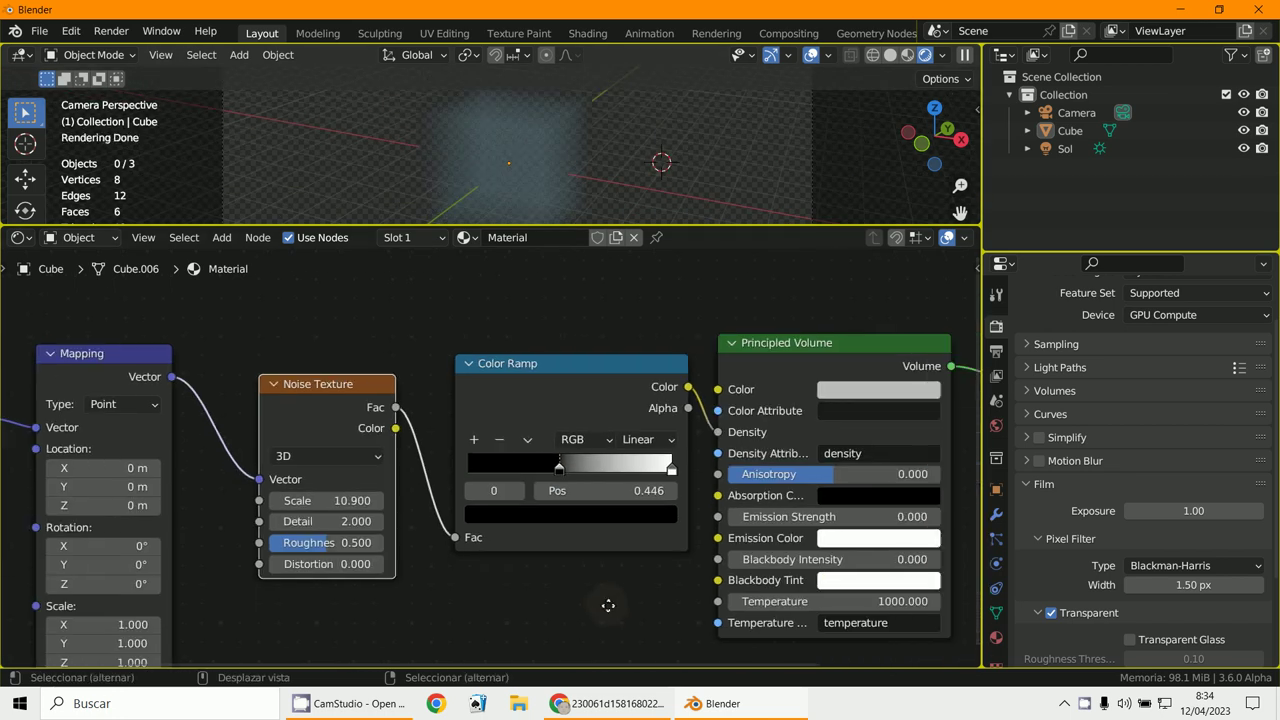
Step: Switch to Chrome to check the reference node setup image, and return to the node tree in Blender to compare
{"action": "left_click", "coordinate": [610, 703]}
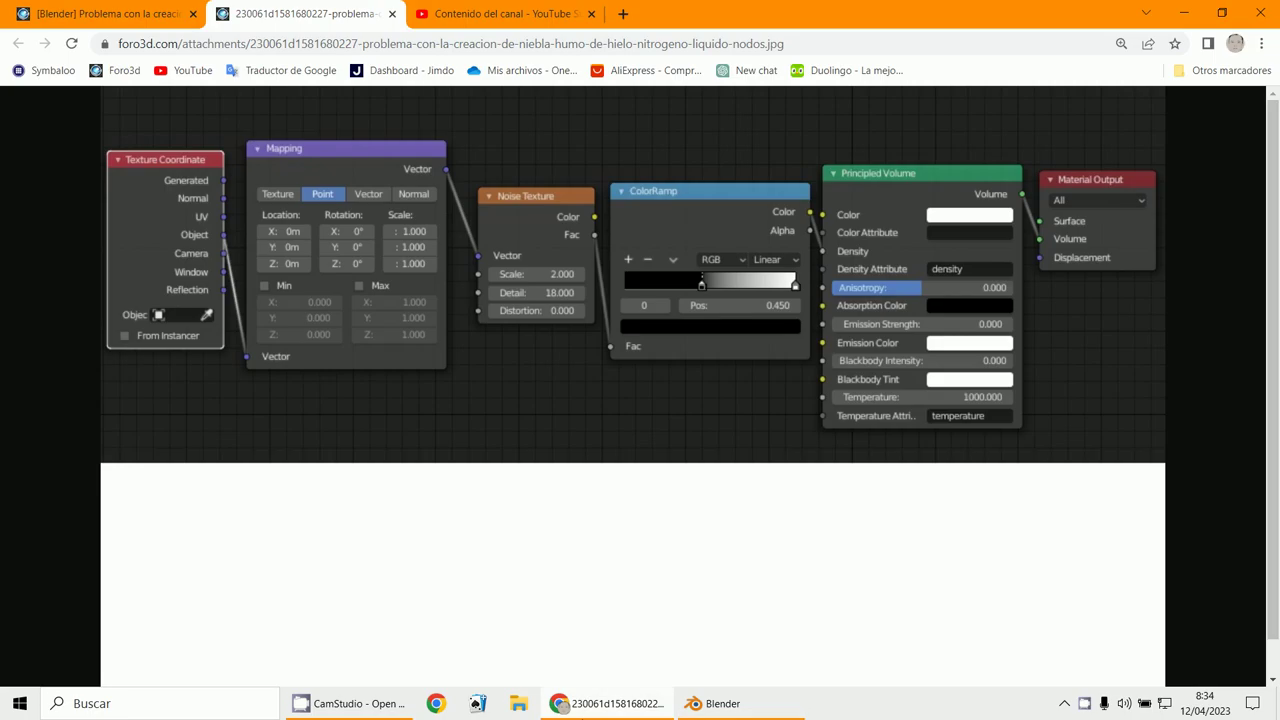
{"action": "left_click", "coordinate": [715, 703]}
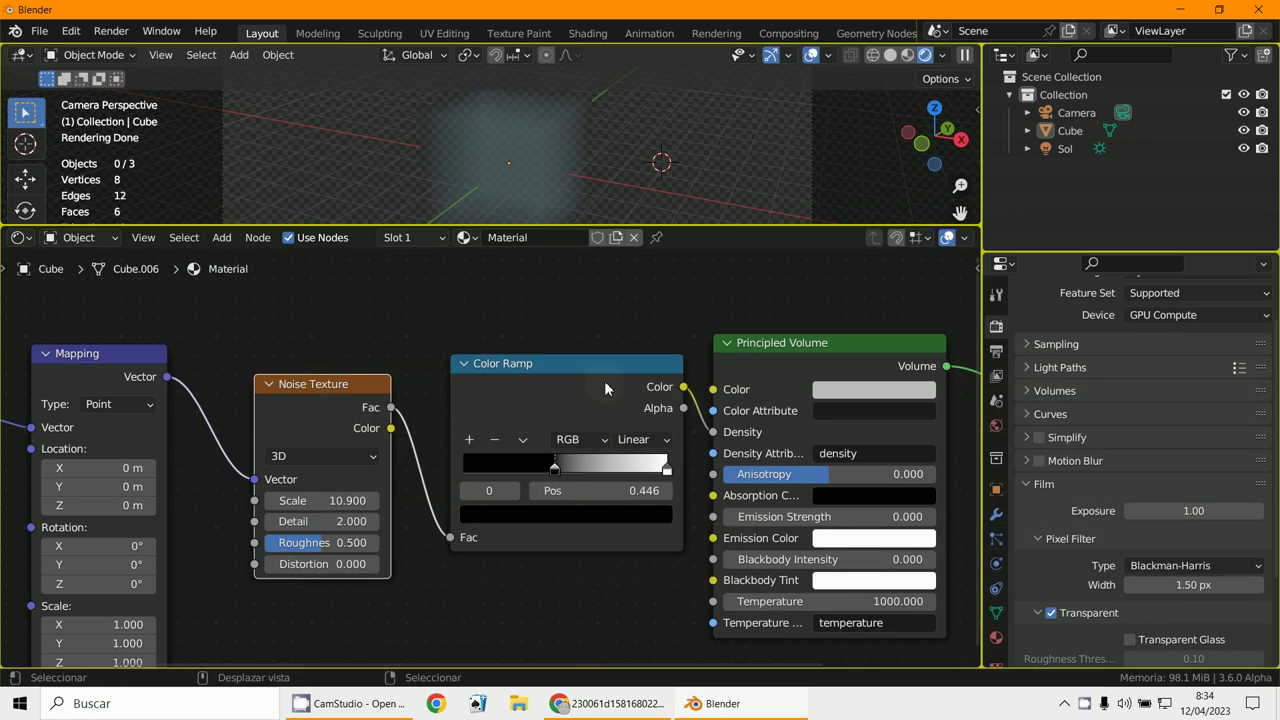
{"action": "left_click_drag", "start_coordinate": [604, 380], "coordinate": [597, 382]}
{"action": "scroll", "coordinate": [467, 437], "scroll_direction": "down", "scroll_amount": 1}
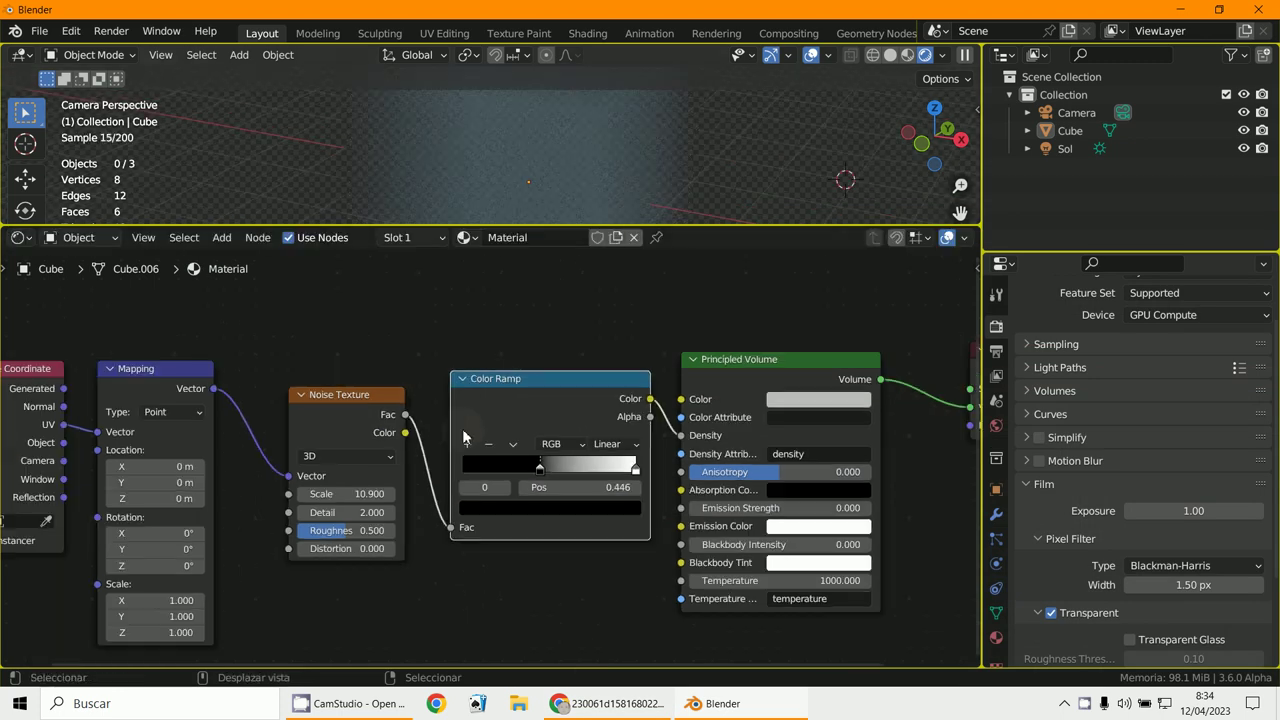
Step: Connect the Texture Coordinate's Object output to the Mapping node's Vector input in place of UV
{"action": "scroll", "coordinate": [426, 563], "scroll_direction": "up", "scroll_amount": 2}
{"action": "middle_click_drag", "start_coordinate": [288, 483], "coordinate": [387, 526]}
{"action": "scroll", "coordinate": [387, 526], "scroll_direction": "down", "scroll_amount": 1}
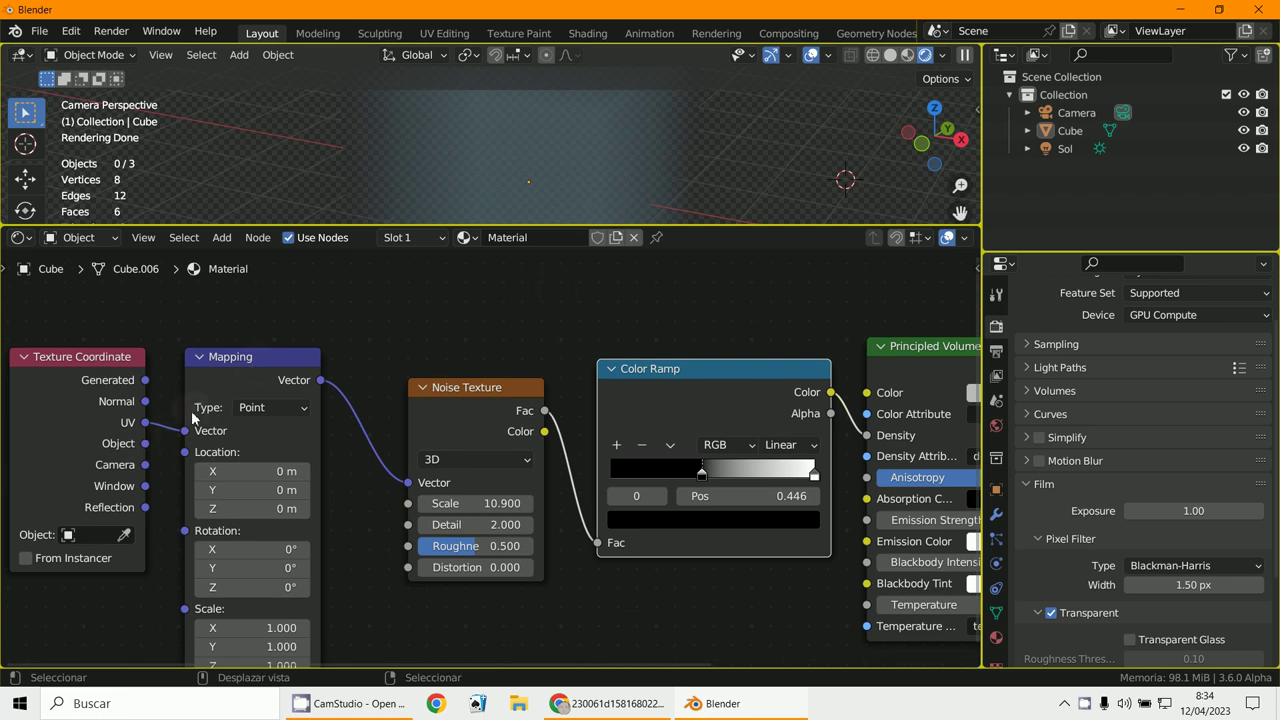
{"action": "left_click_drag", "start_coordinate": [145, 444], "coordinate": [183, 431]}
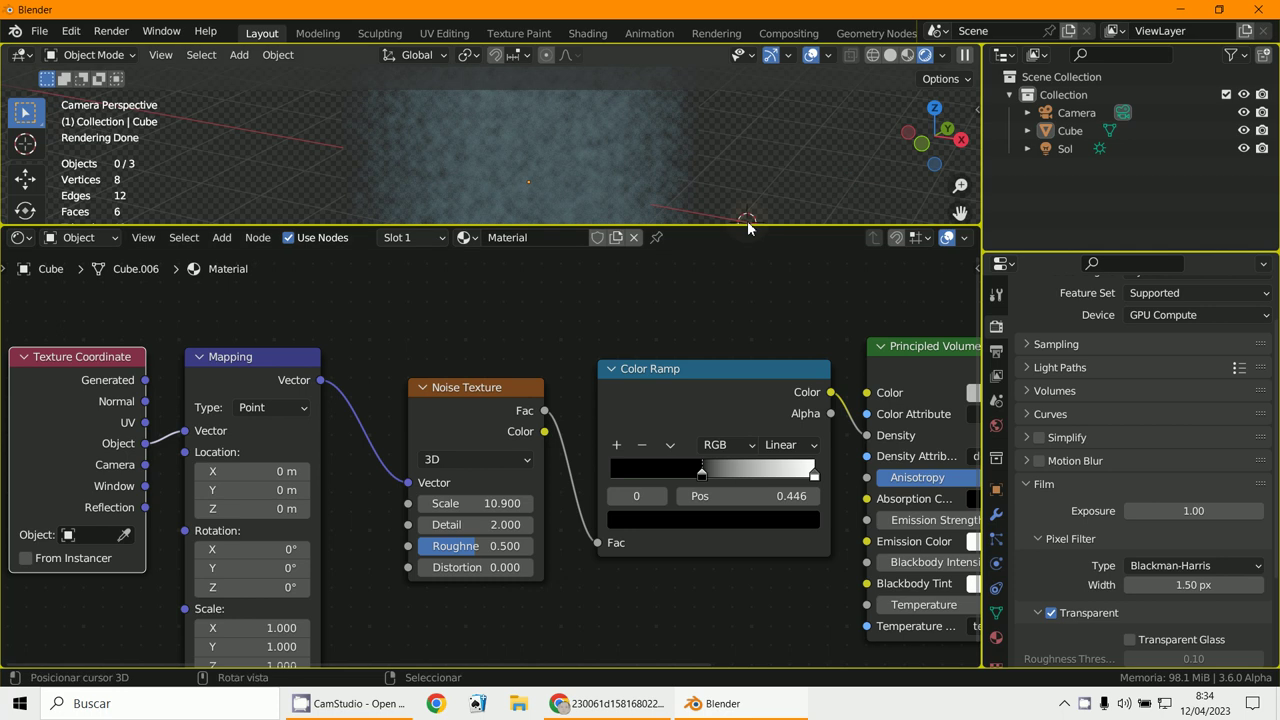
Step: Enlarge the 3D viewport to inspect the noisy volume cube, and render the image
{"action": "left_click_drag", "start_coordinate": [746, 222], "coordinate": [718, 494]}
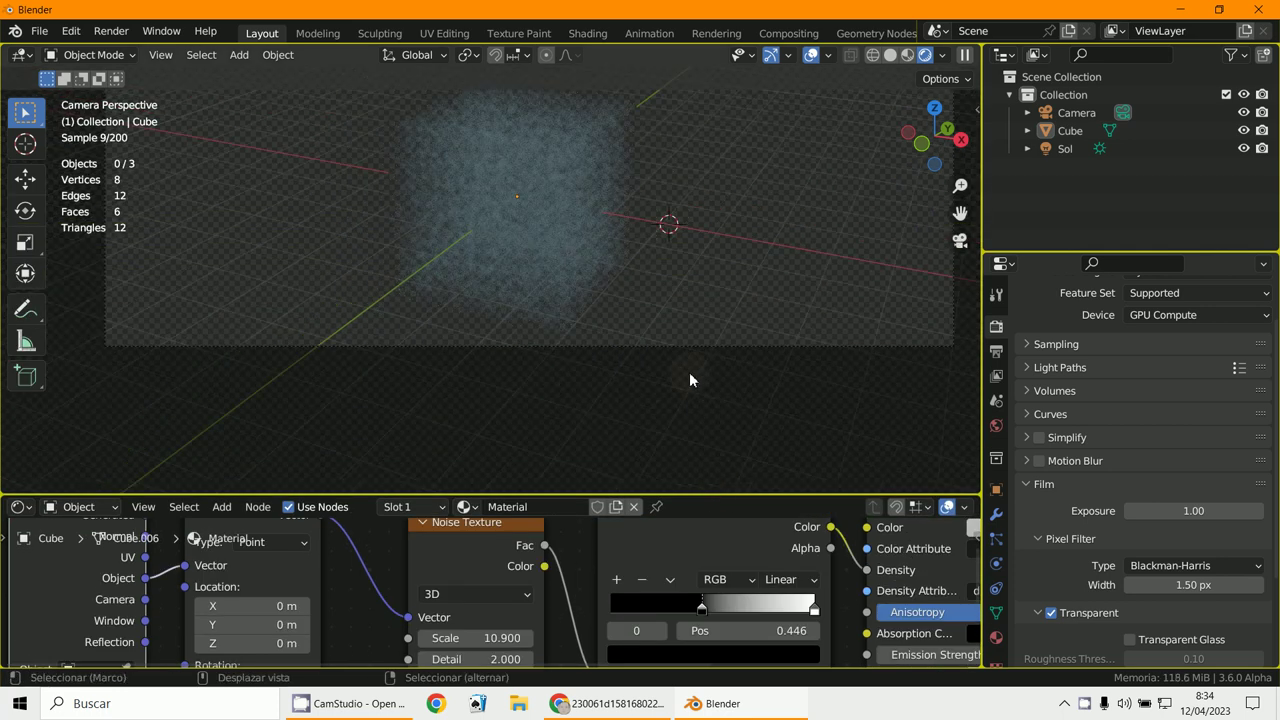
{"action": "scroll", "coordinate": [705, 430], "scroll_direction": "up", "scroll_amount": 3}
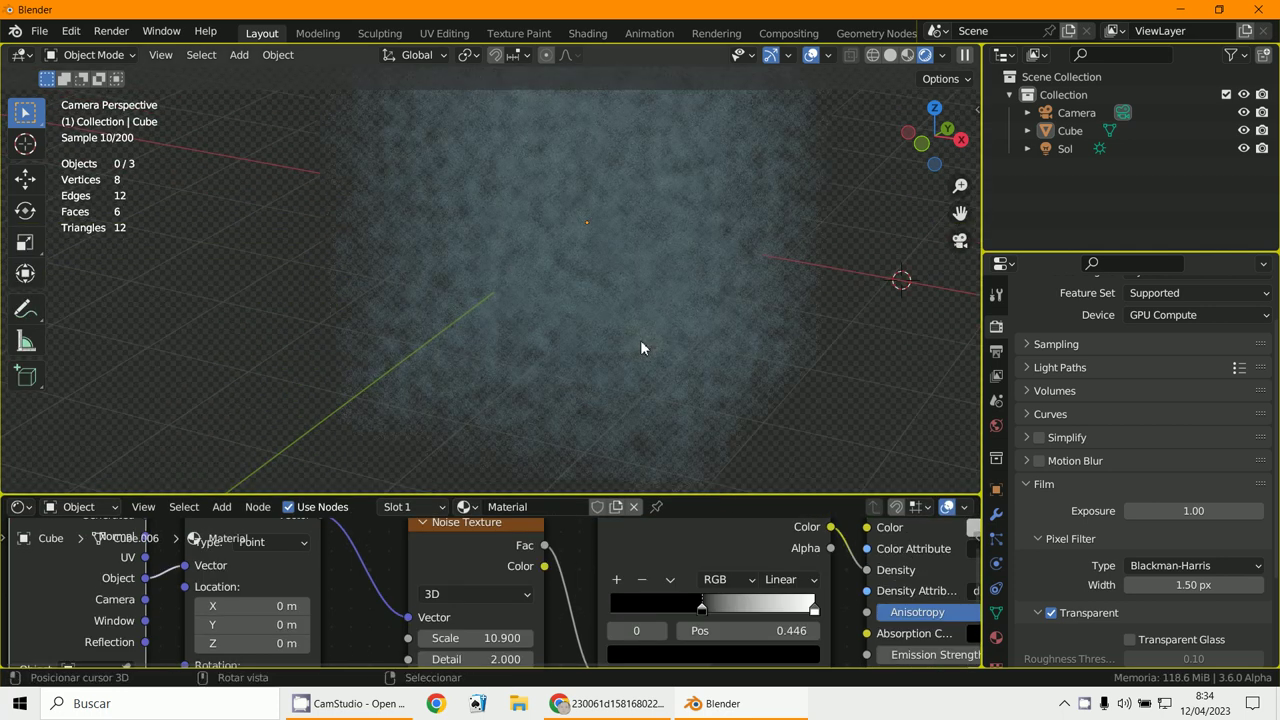
{"action": "key", "text": "F12"}
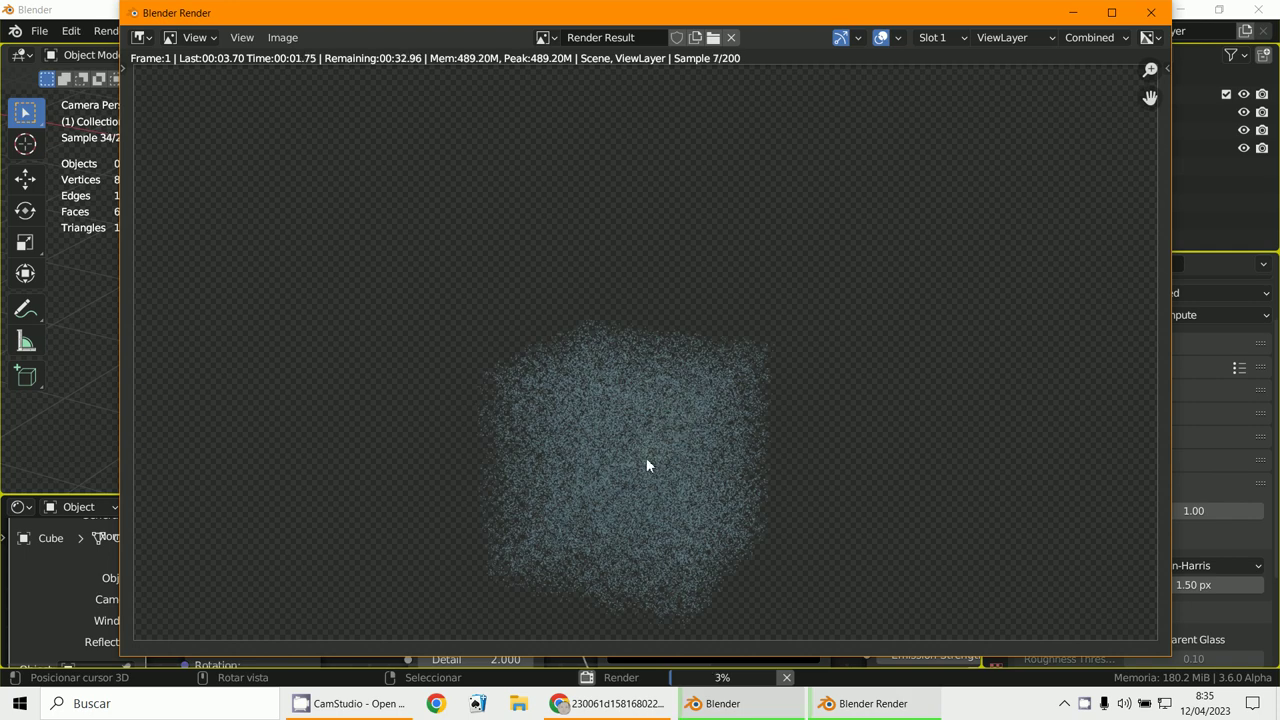
Step: Review the forum thread's posts and images in Chrome, and return to Blender to check and close the render
{"action": "key", "text": "alt+Tab"}
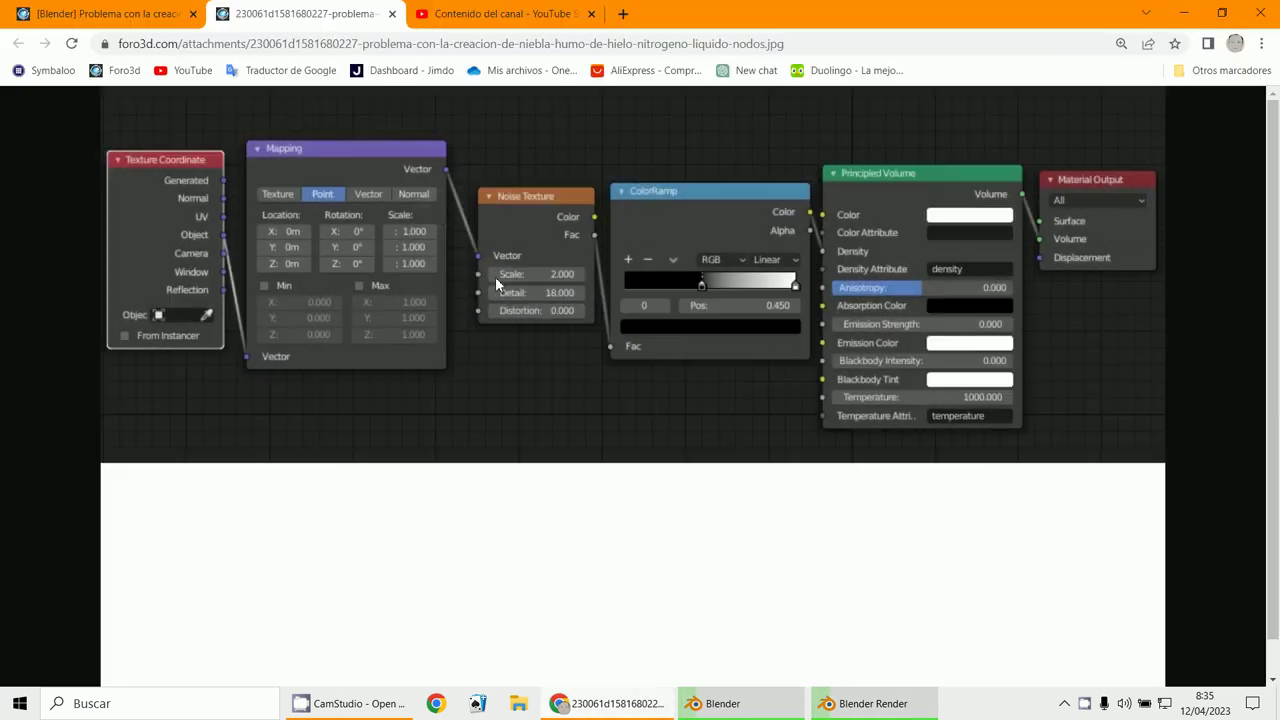
{"action": "left_click", "coordinate": [203, 6]}
{"action": "scroll", "coordinate": [505, 444], "scroll_direction": "up", "scroll_amount": 8}
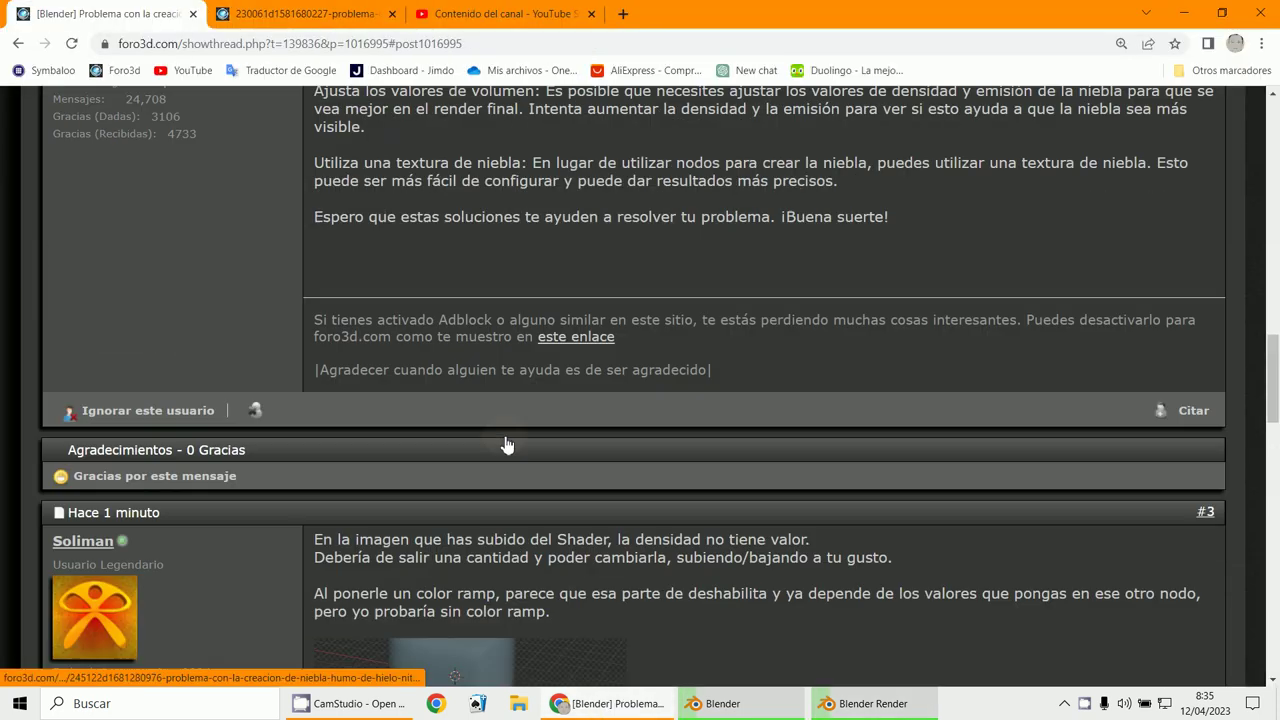
{"action": "scroll", "coordinate": [505, 444], "scroll_direction": "up", "scroll_amount": 4}
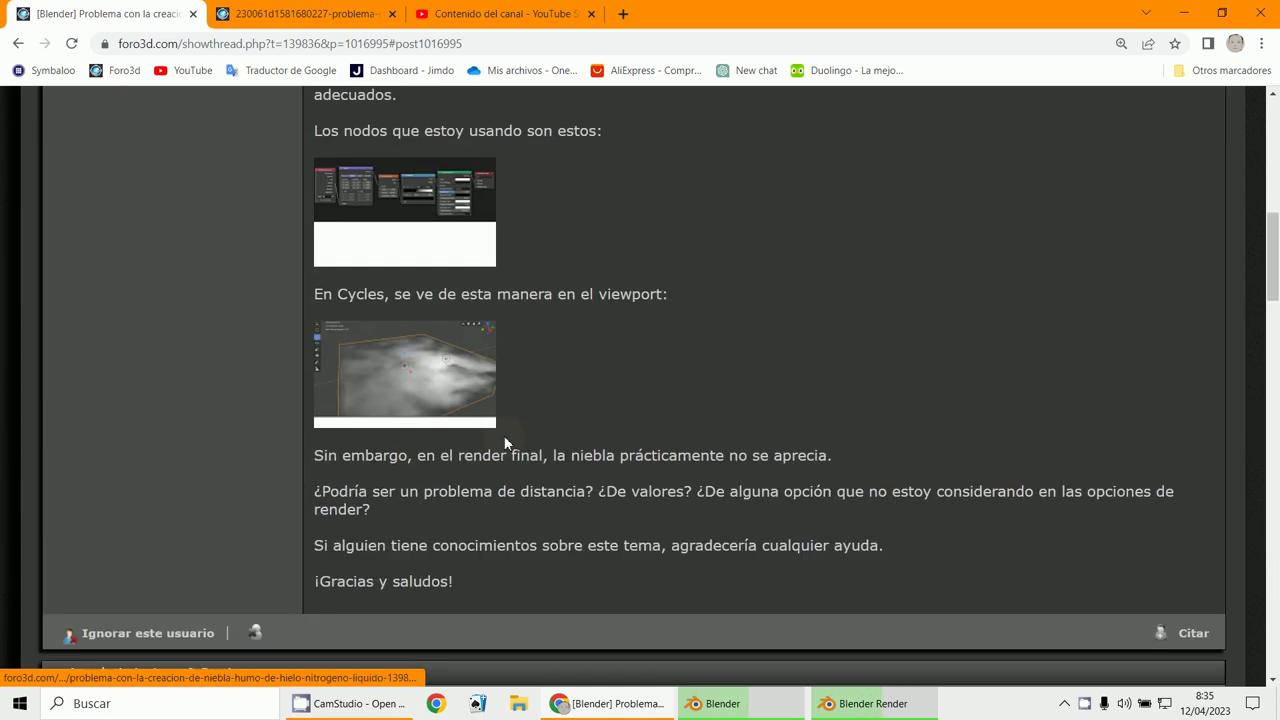
{"action": "key", "text": "alt+Tab"}
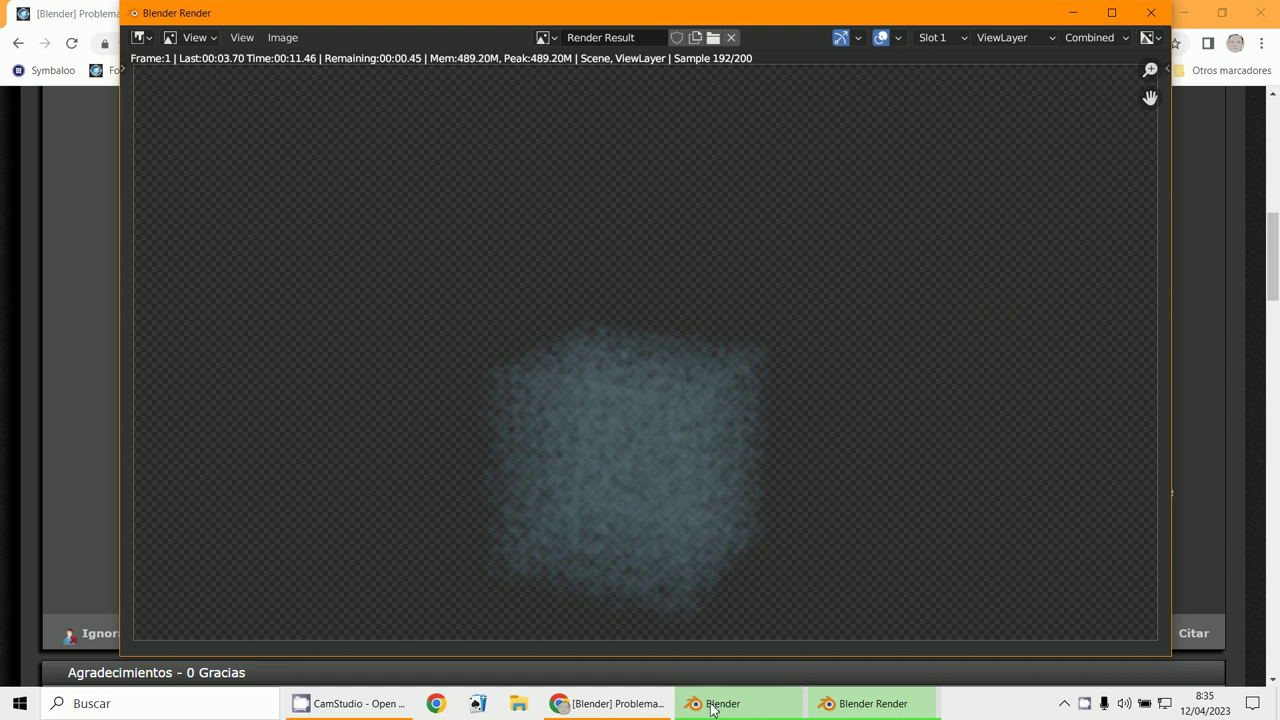
{"action": "key", "text": "Escape"}
Step: Switch to the forum thread in Chrome and examine the original post's description of the fog problem and its images
{"action": "left_click", "coordinate": [625, 712]}
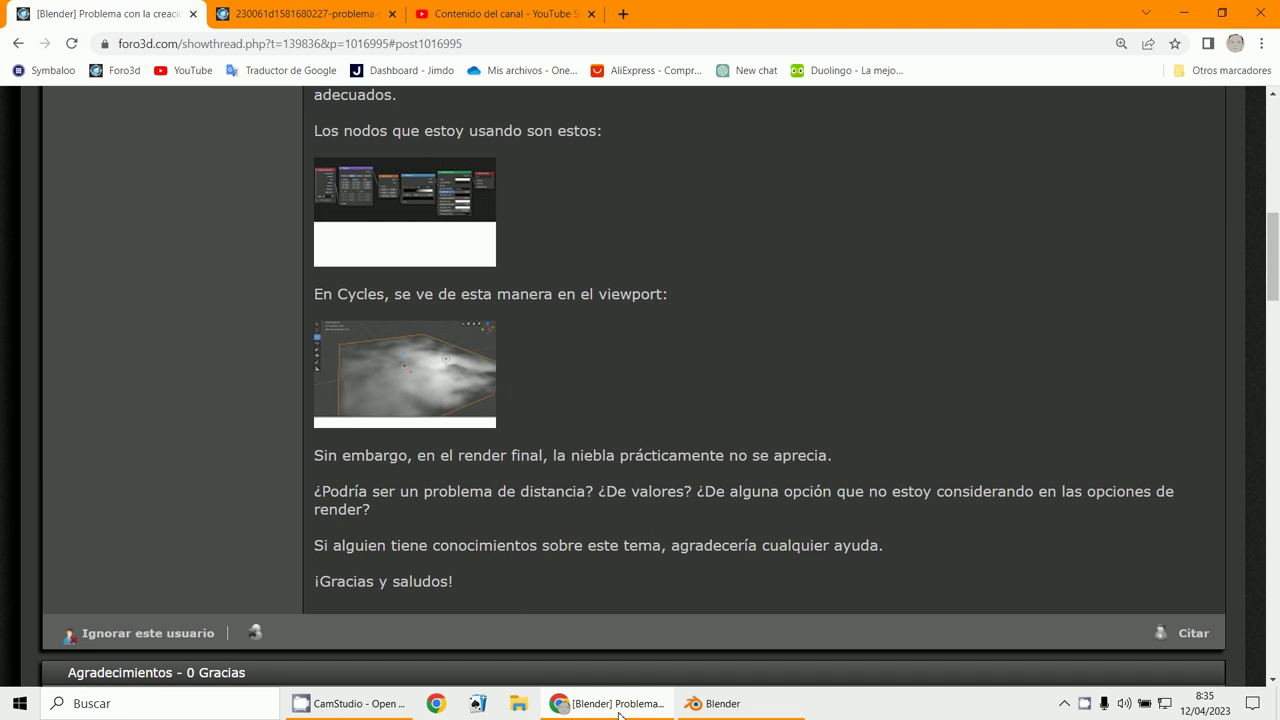
{"action": "left_click", "coordinate": [620, 712]}
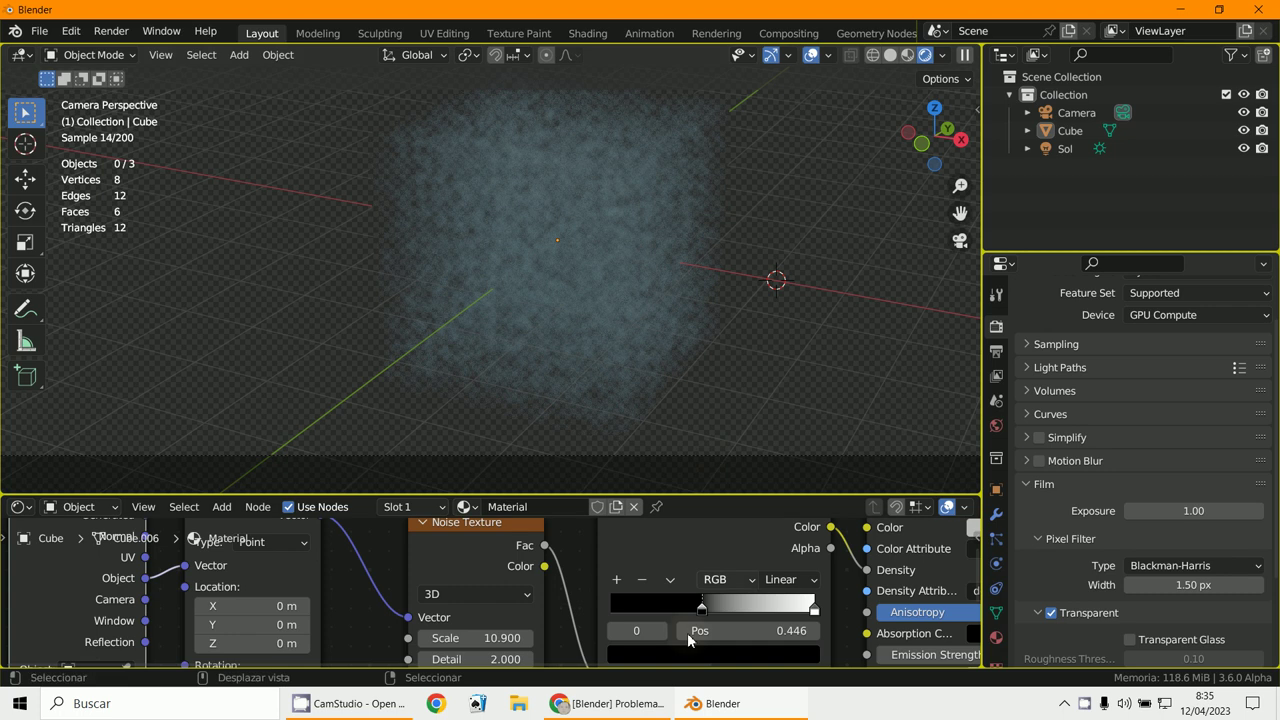
{"action": "left_click", "coordinate": [610, 703]}
{"action": "scroll", "coordinate": [400, 360], "scroll_direction": "up", "scroll_amount": 3}
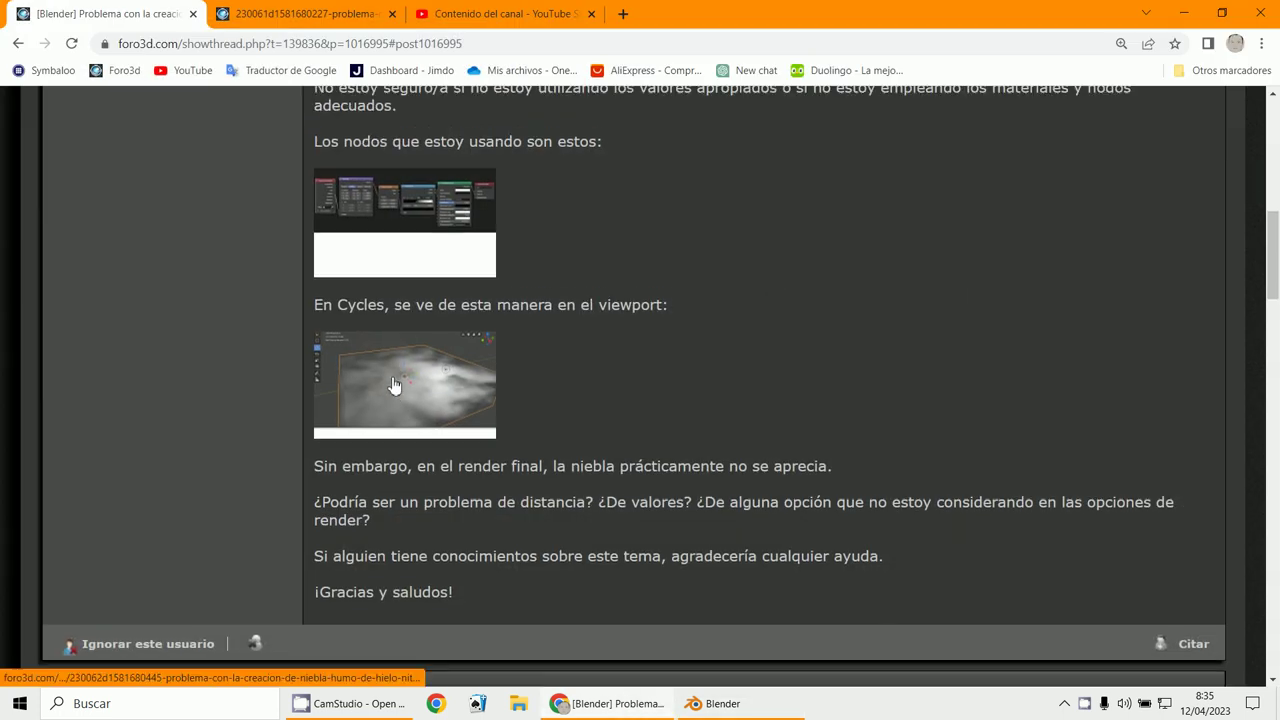
{"action": "scroll", "coordinate": [402, 340], "scroll_direction": "down", "scroll_amount": 4}
{"action": "scroll", "coordinate": [403, 400], "scroll_direction": "up", "scroll_amount": 2}
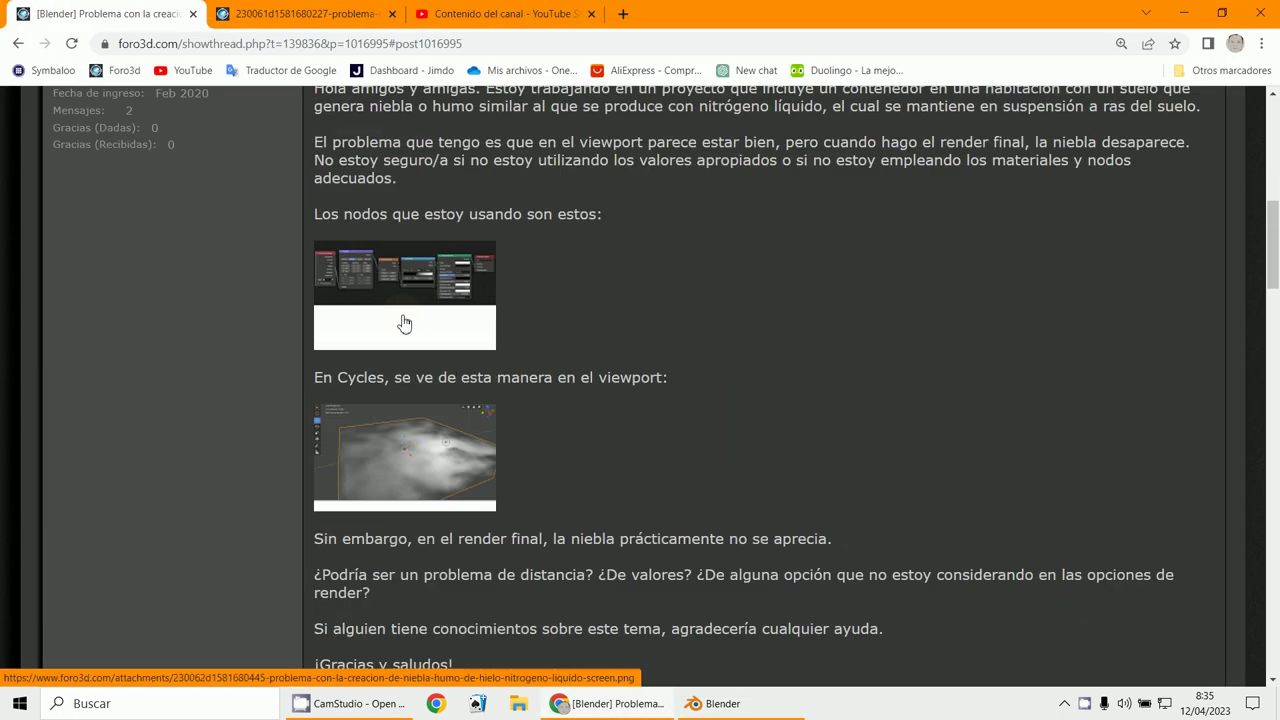
{"action": "scroll", "coordinate": [400, 400], "scroll_direction": "up", "scroll_amount": 1}
{"action": "scroll", "coordinate": [398, 430], "scroll_direction": "down", "scroll_amount": 2}
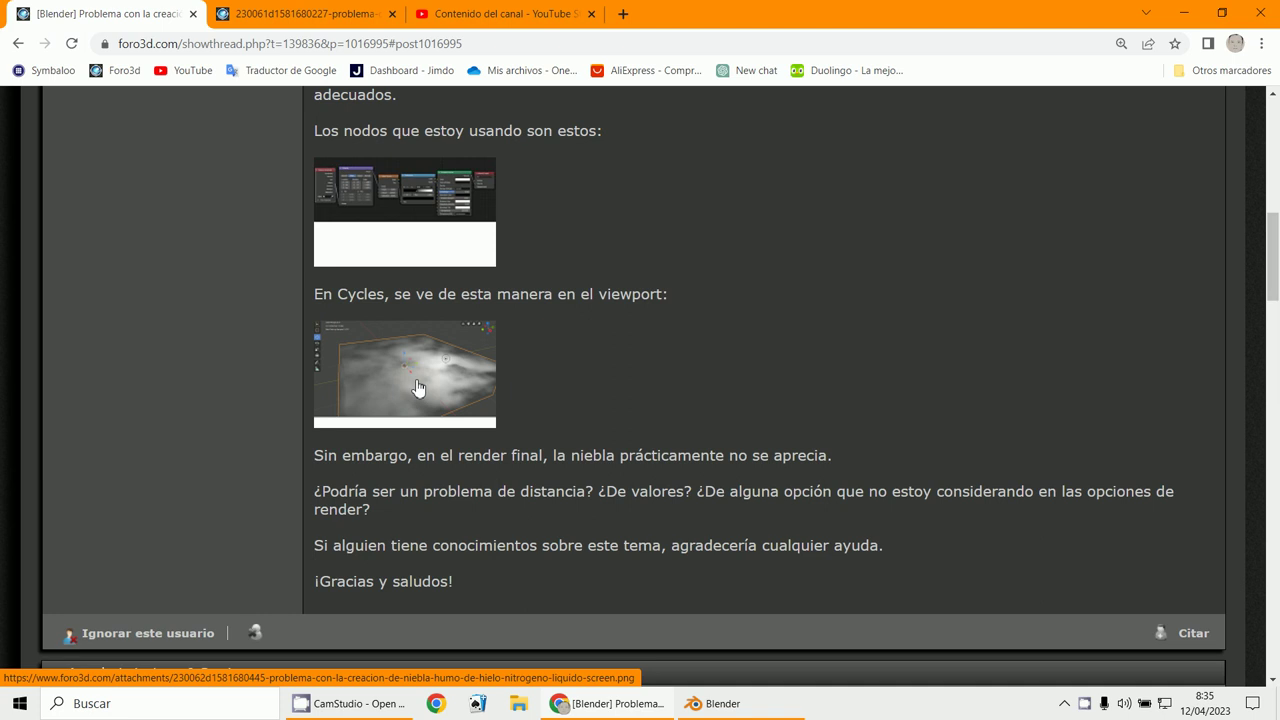
Step: Open the post's Cycles viewport image in a new tab and examine the fog's appearance
{"action": "right_click", "coordinate": [456, 405]}
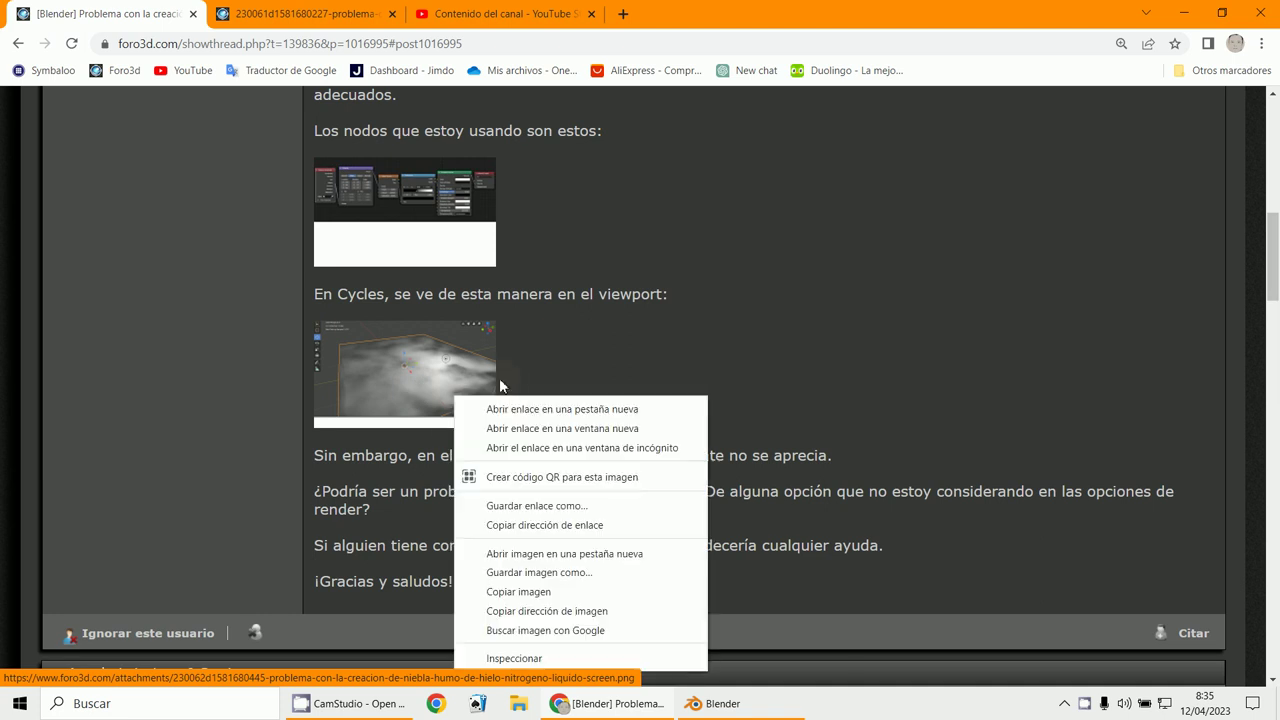
{"action": "left_click", "coordinate": [500, 398]}
{"action": "left_click", "coordinate": [528, 12]}
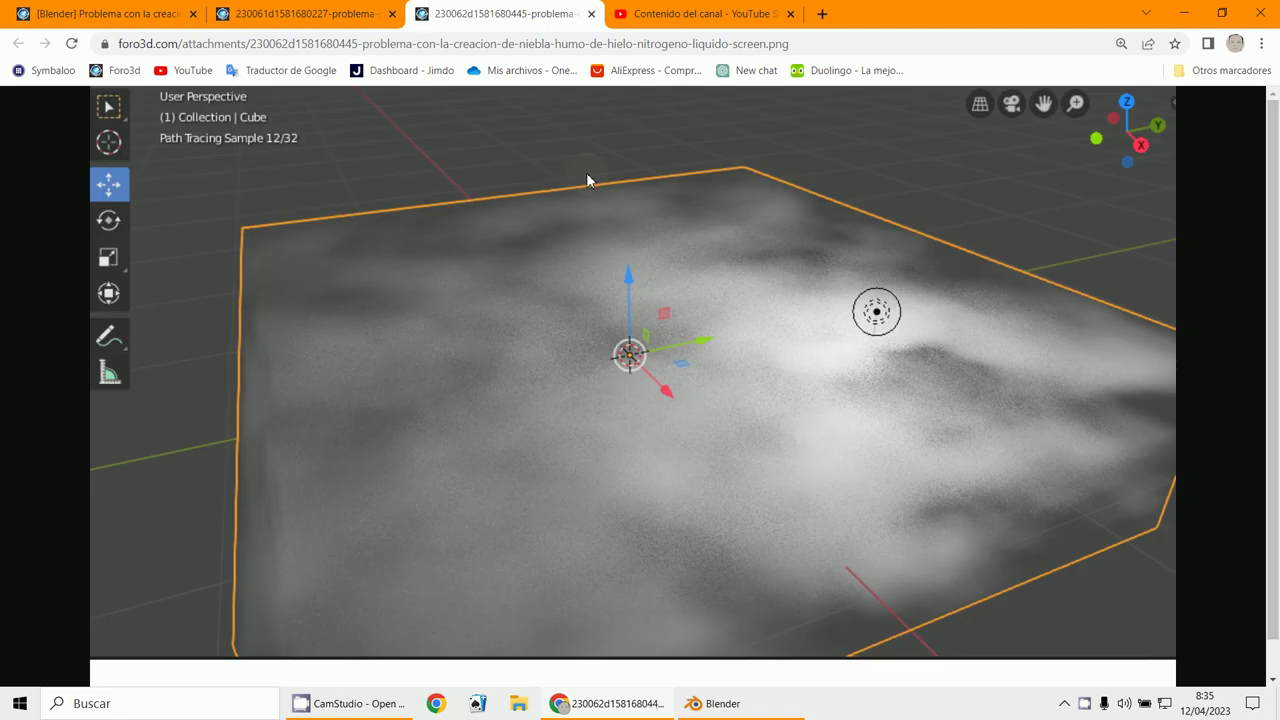
{"action": "scroll", "coordinate": [656, 327], "scroll_direction": "down", "scroll_amount": 1}
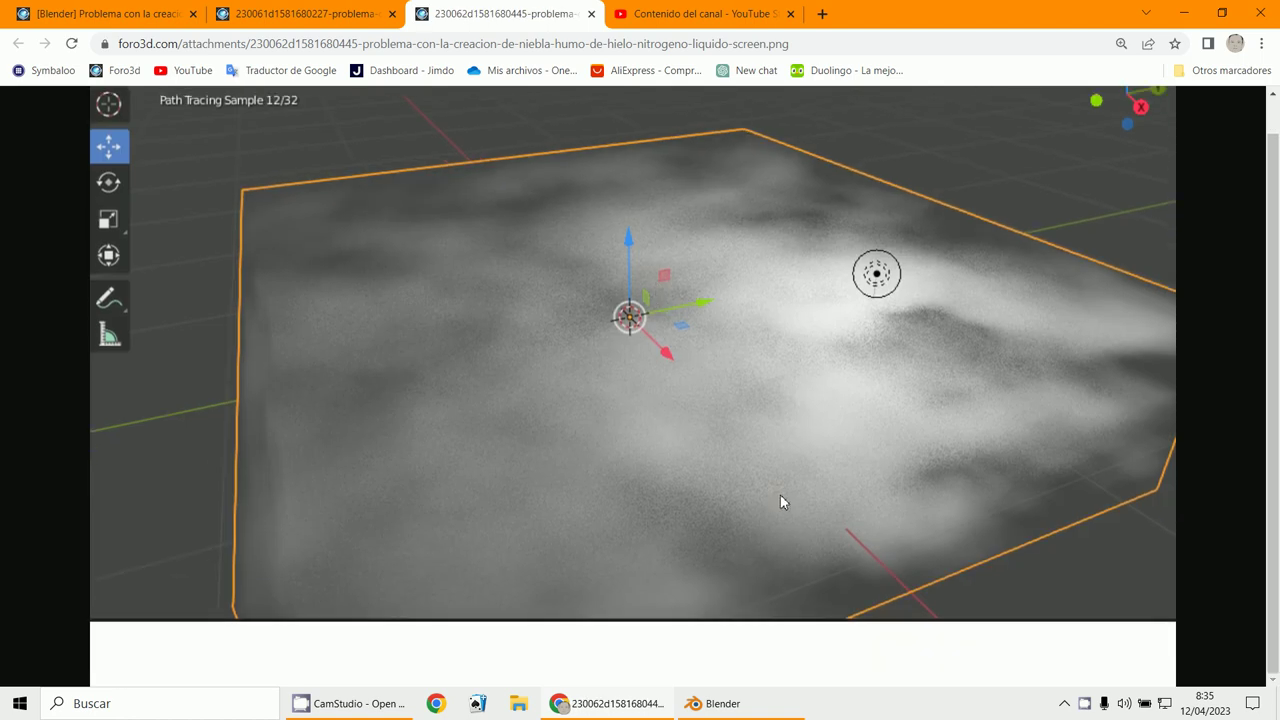
Step: Switch to Blender and stretch the volume cube along the X and Y axes into a wide slab
{"action": "left_click", "coordinate": [753, 705]}
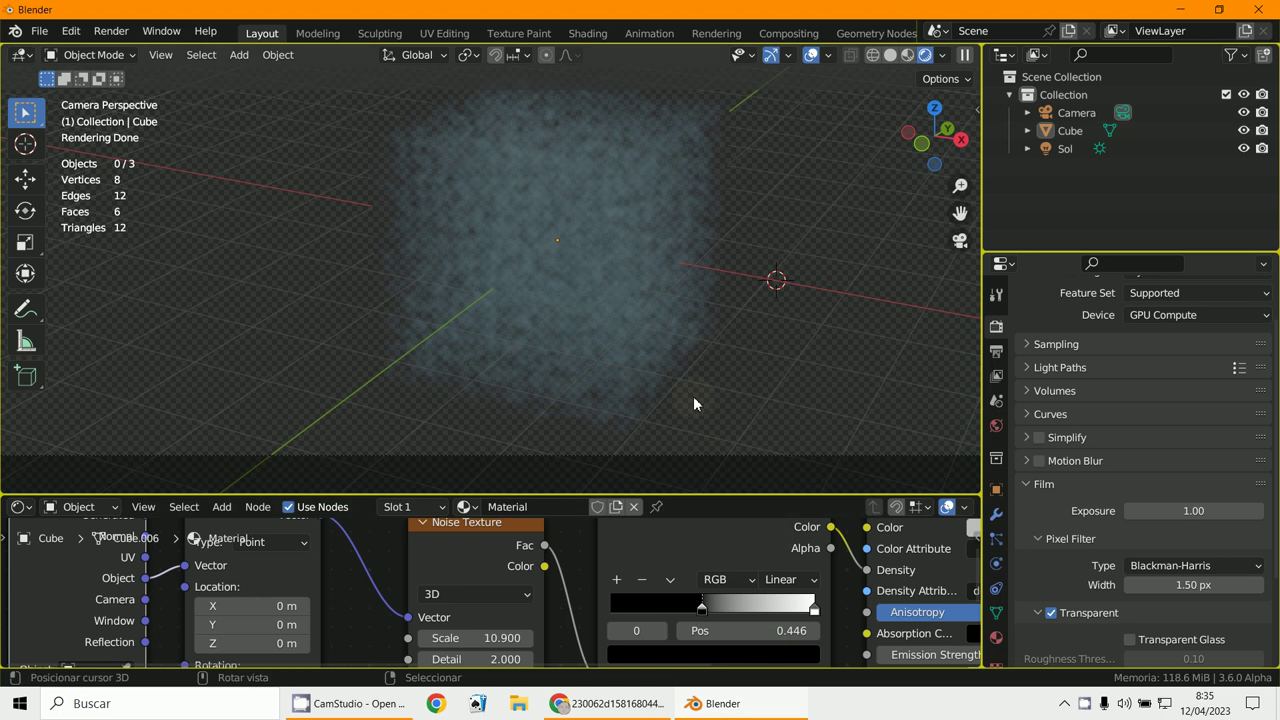
{"action": "scroll", "coordinate": [674, 371], "scroll_direction": "down", "scroll_amount": 3}
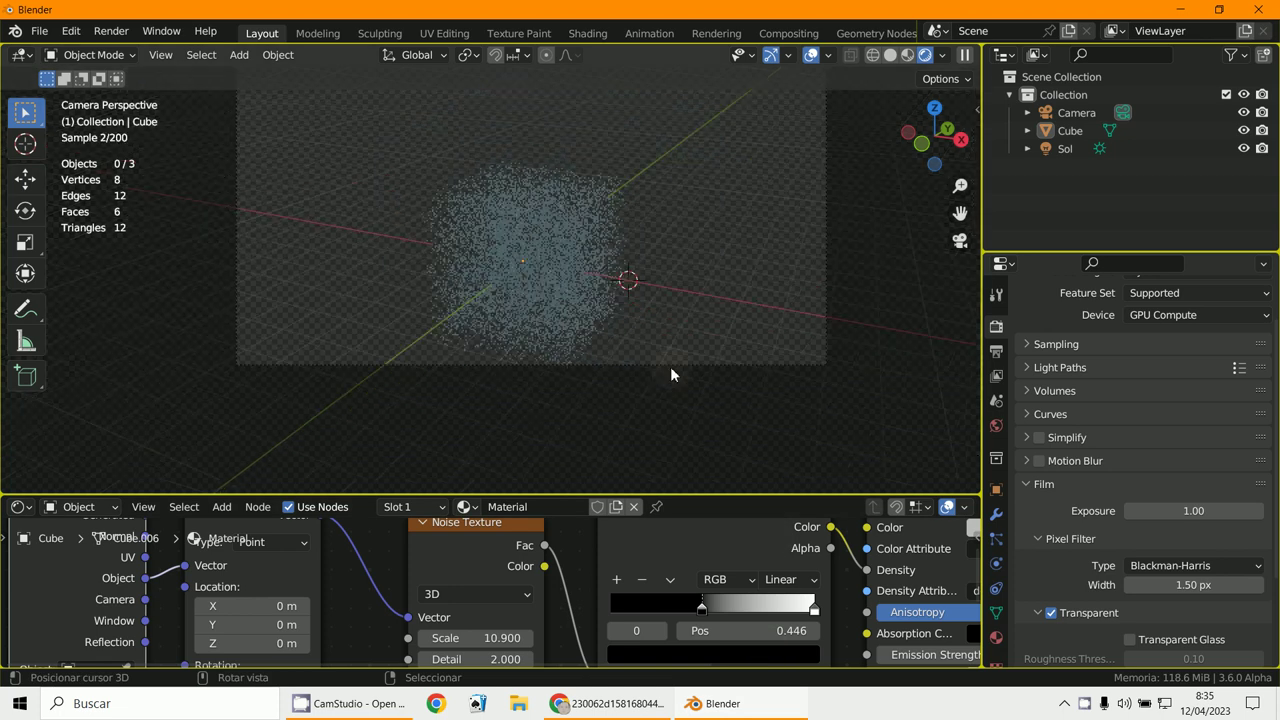
{"action": "key", "text": "x"}
{"action": "left_click", "coordinate": [561, 290]}
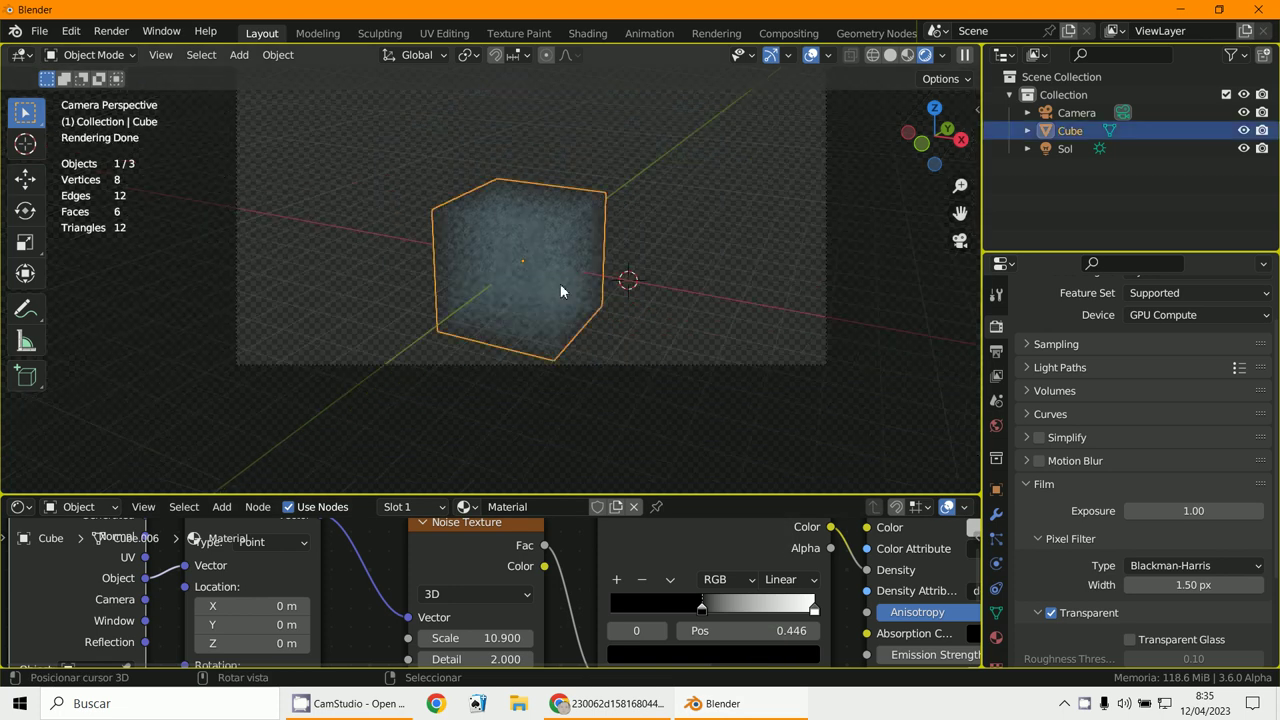
{"action": "key", "text": "s"}
{"action": "key", "text": "x"}
{"action": "left_click", "coordinate": [718, 376]}
{"action": "key", "text": "s"}
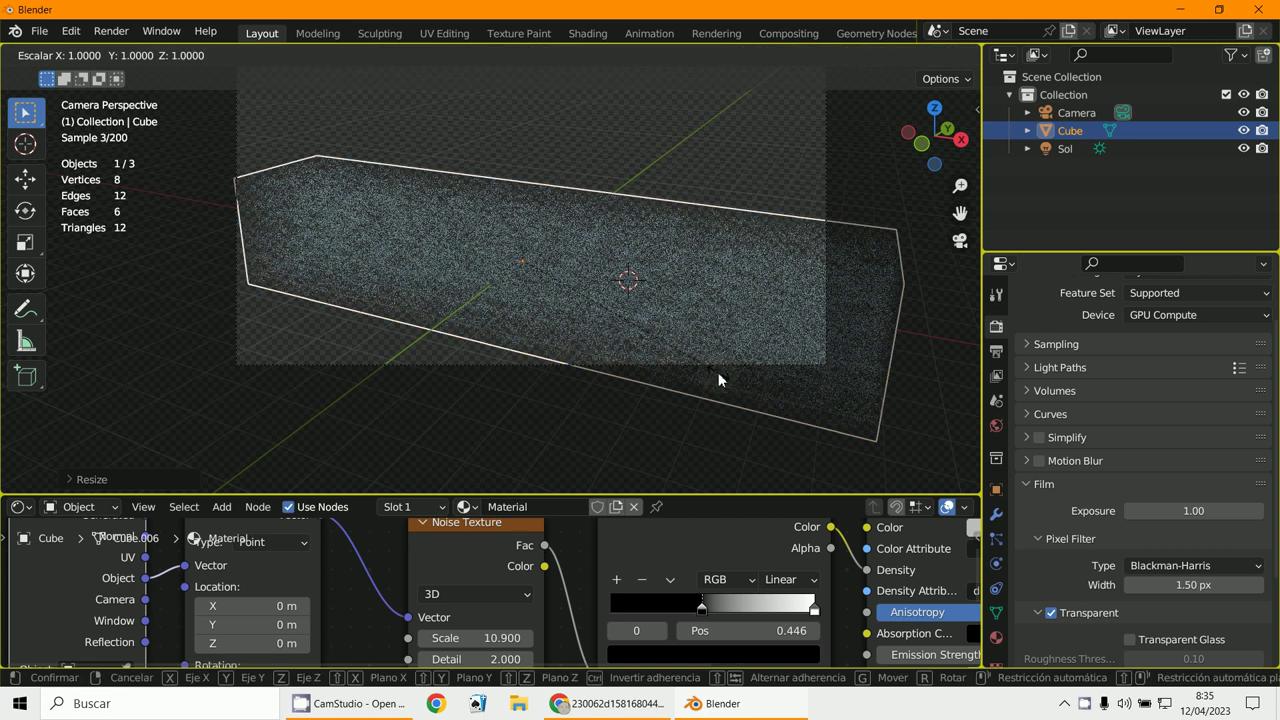
{"action": "left_click", "coordinate": [593, 347]}
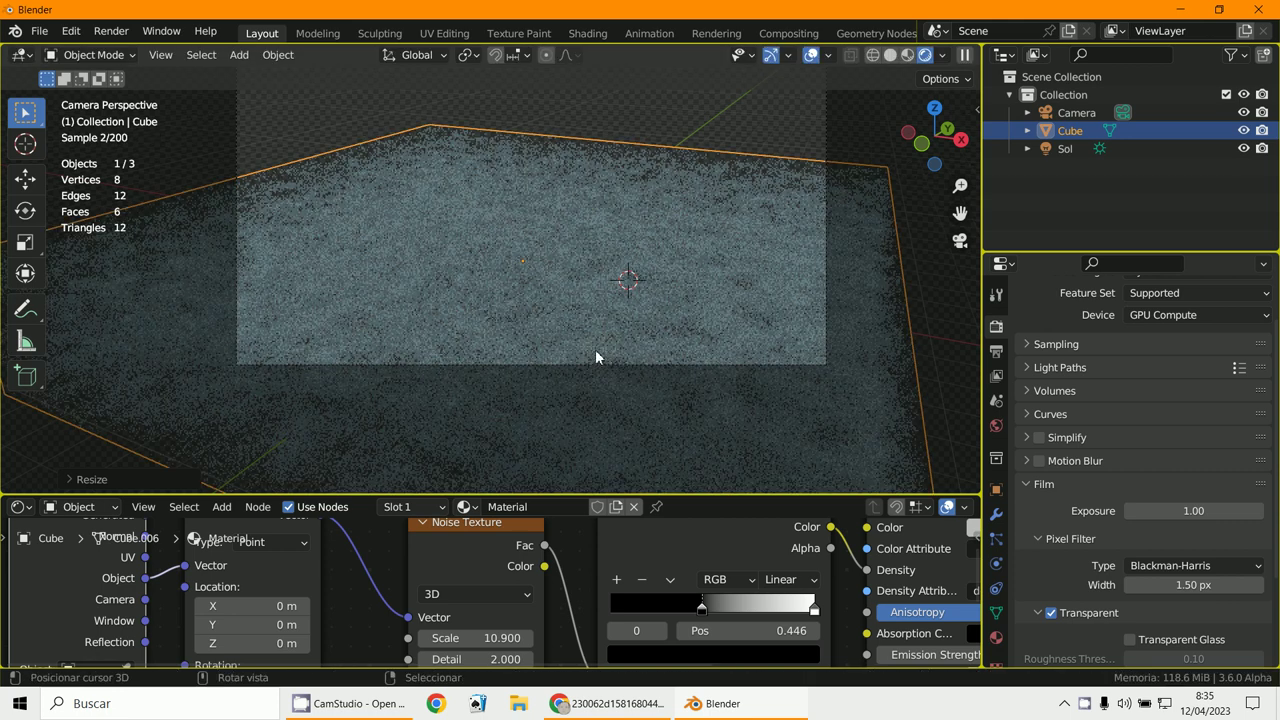
Step: Move the volume slab back and scale it up so it spreads beyond the camera frame
{"action": "key", "text": "g"}
{"action": "left_click", "coordinate": [624, 288]}
{"action": "key", "text": "s"}
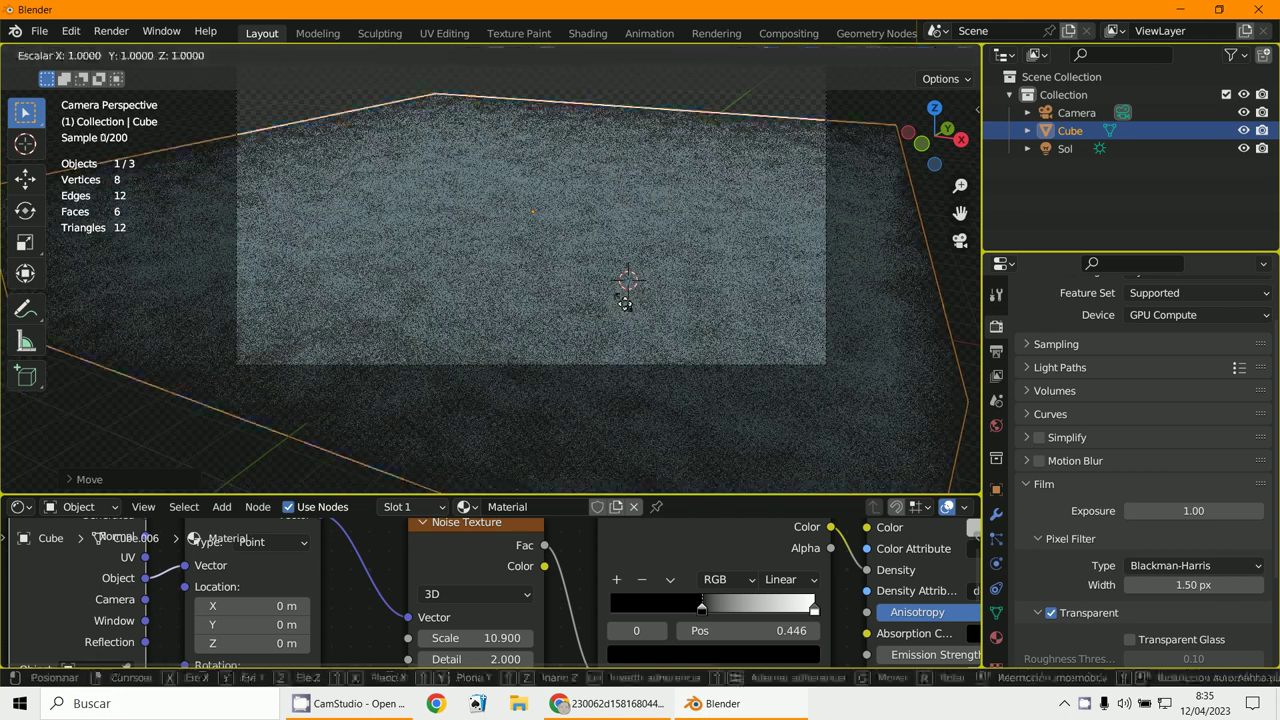
{"action": "left_click", "coordinate": [625, 452]}
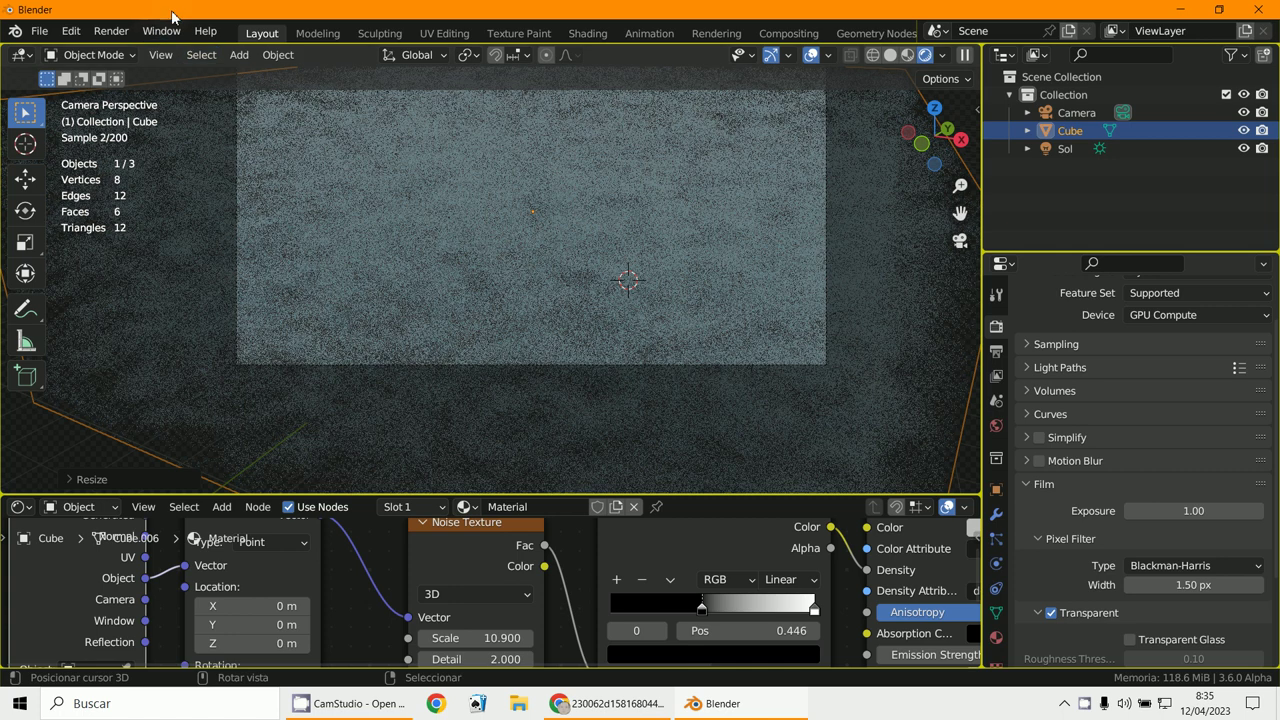
Step: Add a Monkey mesh inside the fog volume and view the scene through the camera
{"action": "key", "text": "KP_0"}
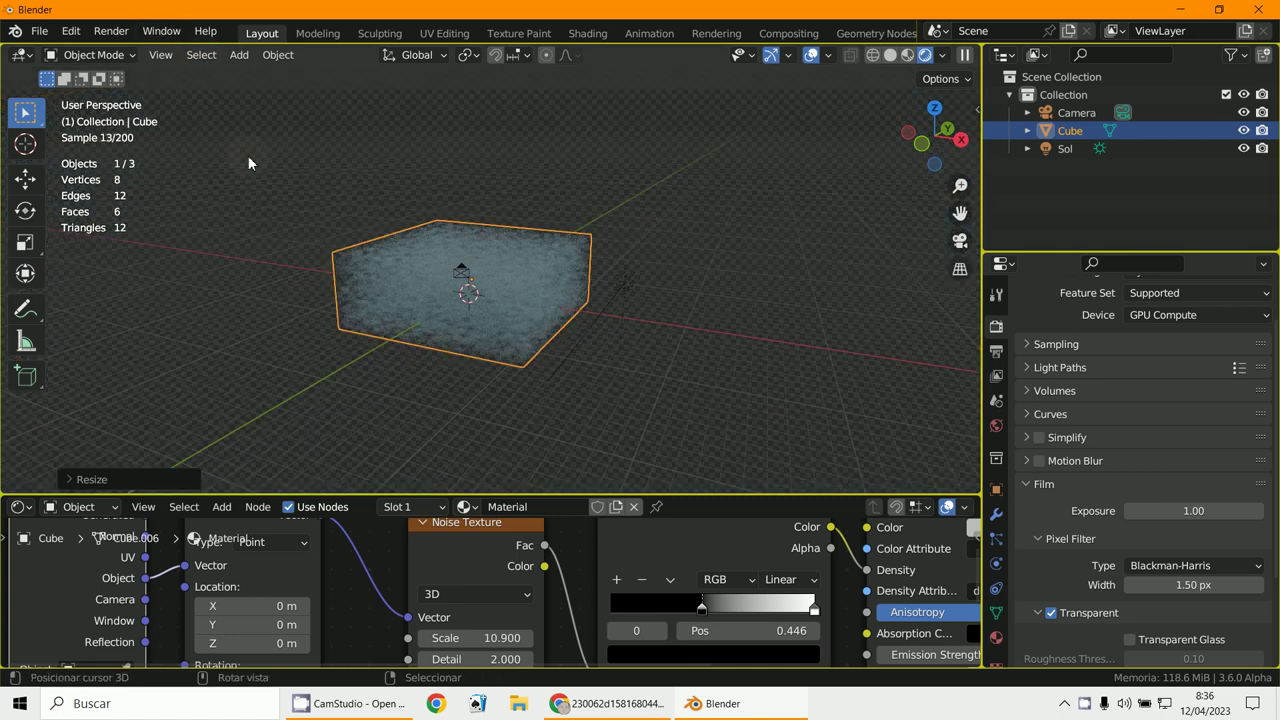
{"action": "left_click", "coordinate": [240, 55]}
{"action": "mouse_move", "coordinate": [262, 77]}
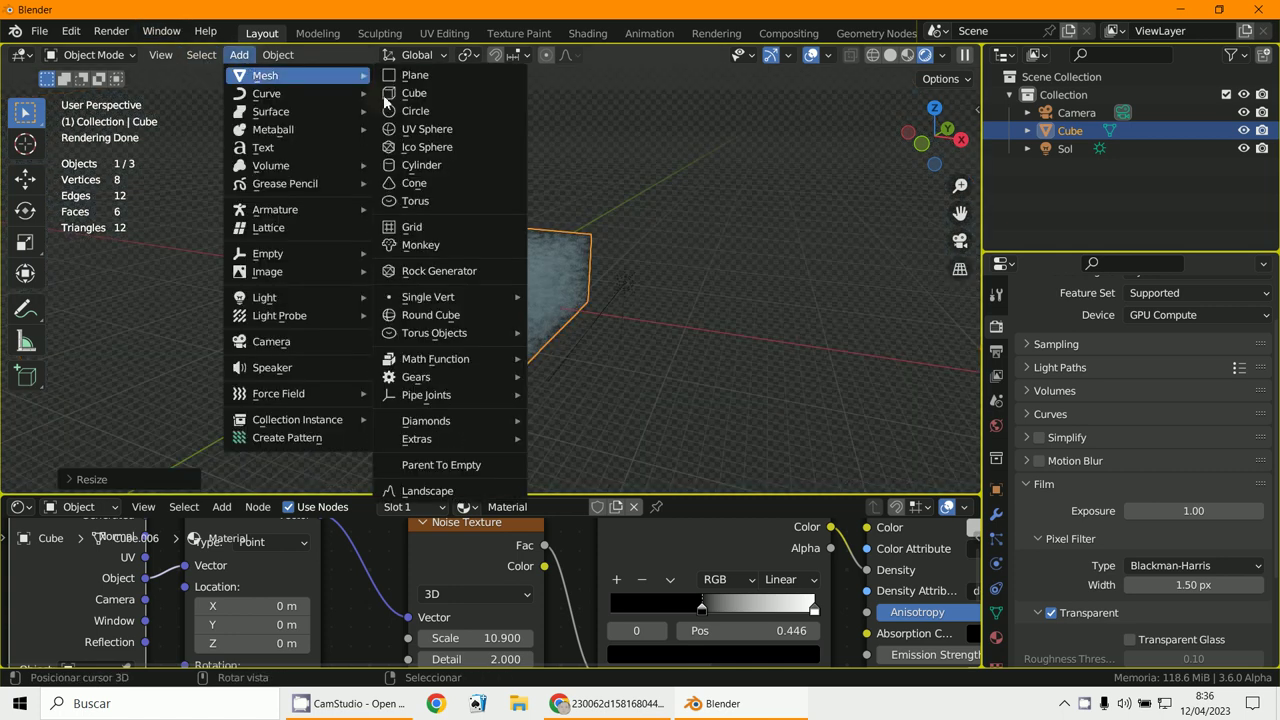
{"action": "left_click", "coordinate": [452, 246]}
{"action": "key", "text": "KP_0"}
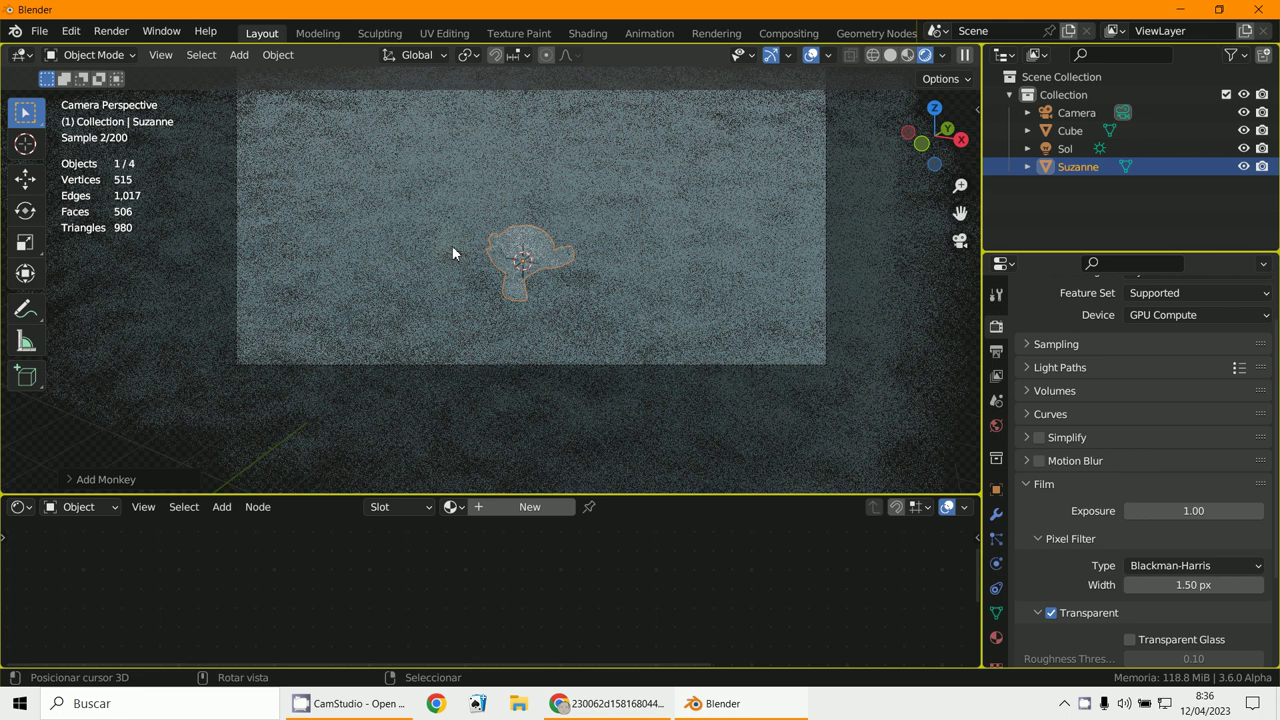
Step: Give the monkey a new material with a red Base Color, and start rendering the image
{"action": "left_click", "coordinate": [996, 637]}
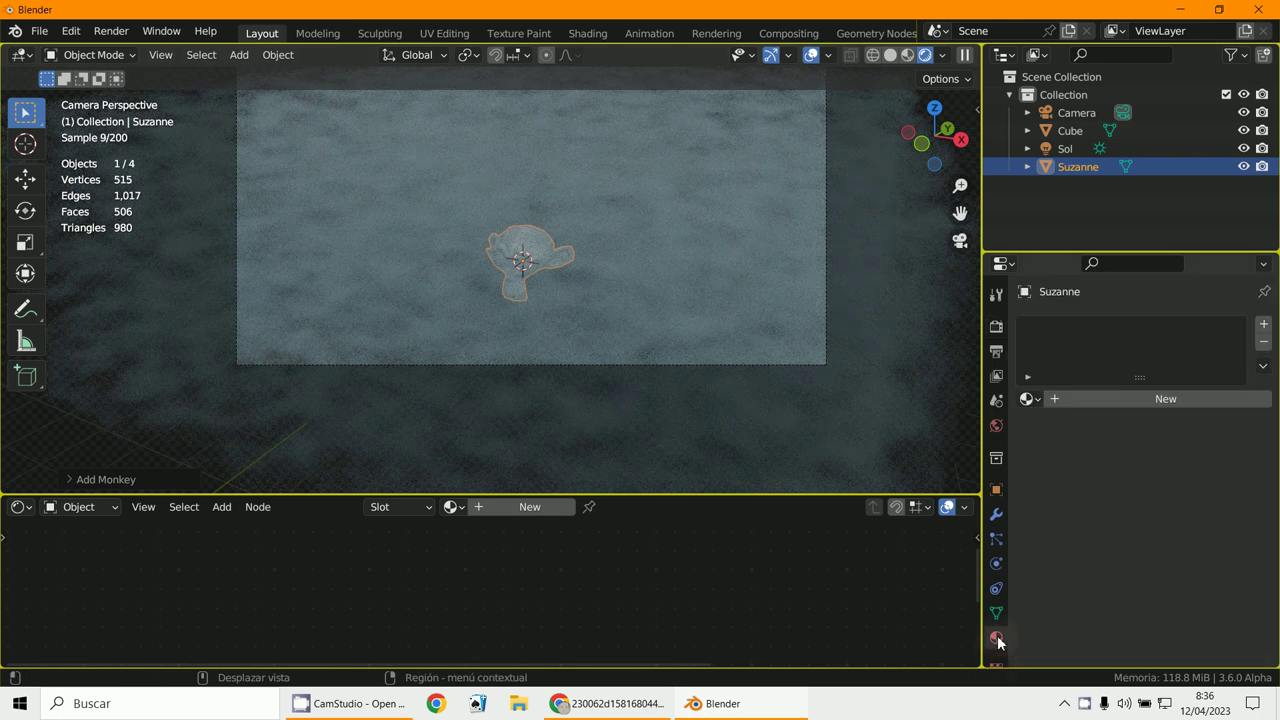
{"action": "left_click", "coordinate": [1110, 400]}
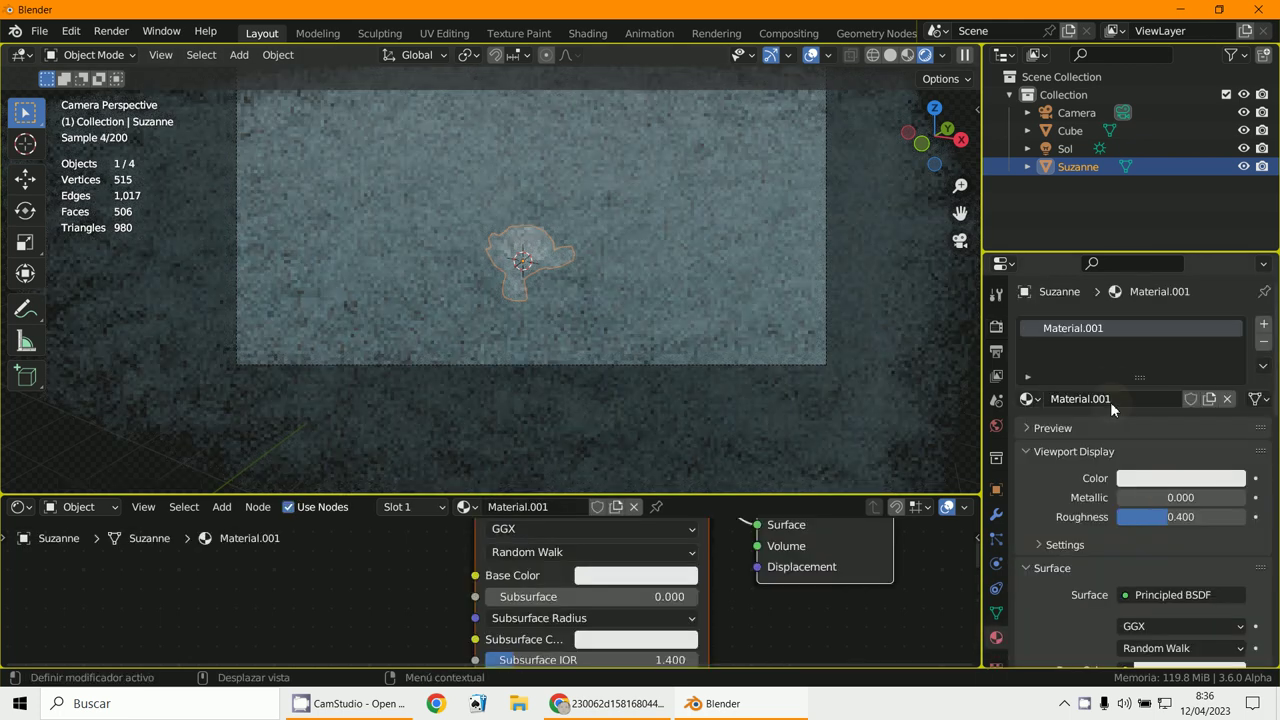
{"action": "left_click", "coordinate": [1160, 487]}
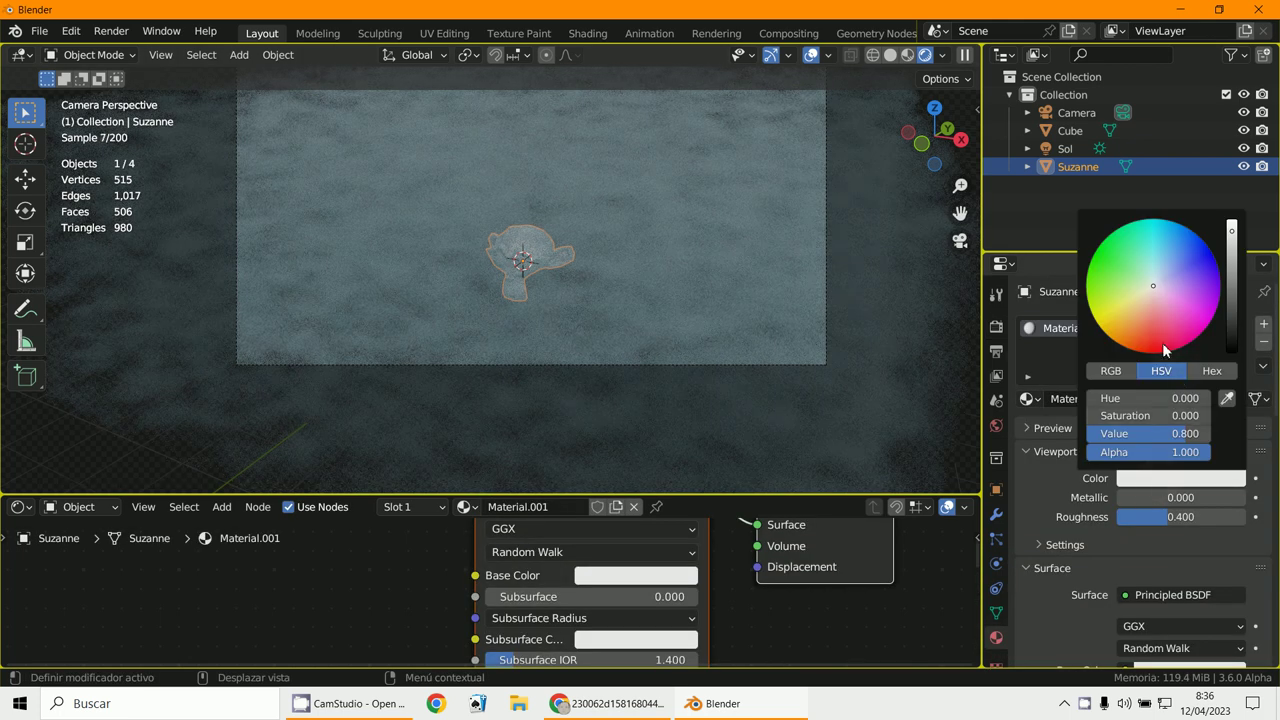
{"action": "left_click_drag", "start_coordinate": [1095, 414], "coordinate": [1200, 414]}
{"action": "left_click", "coordinate": [1025, 449]}
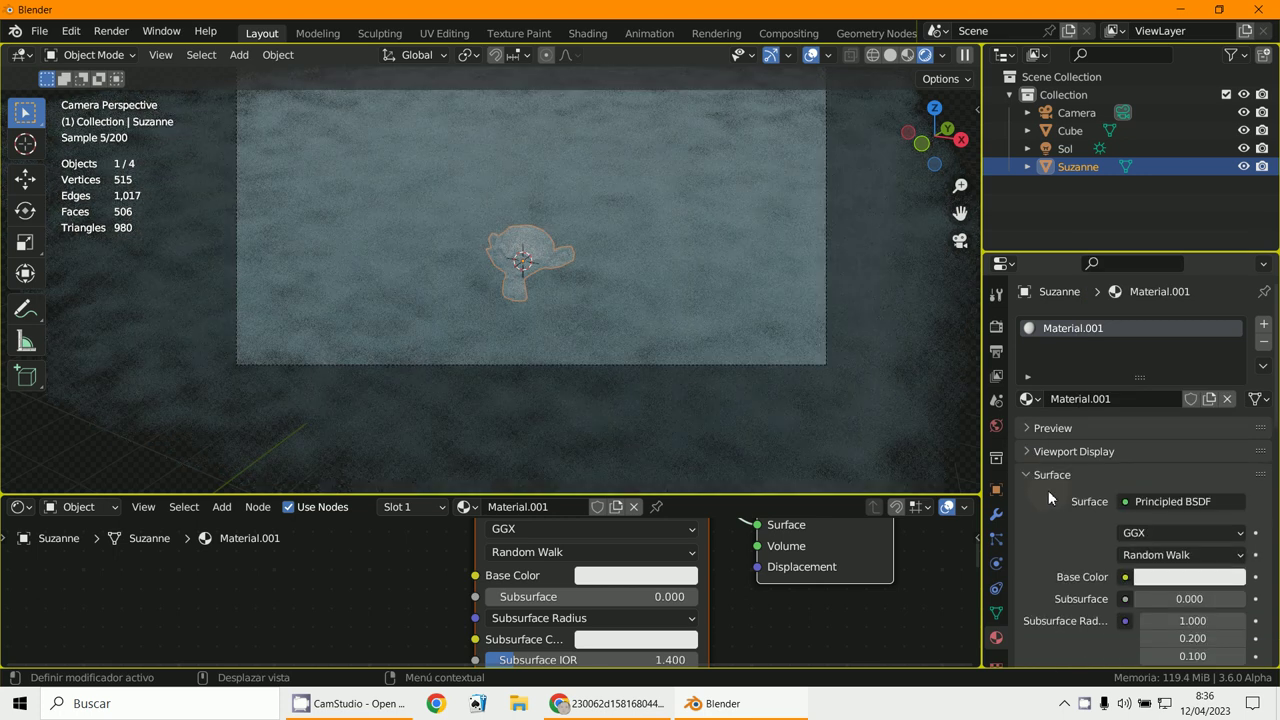
{"action": "left_click", "coordinate": [1190, 577]}
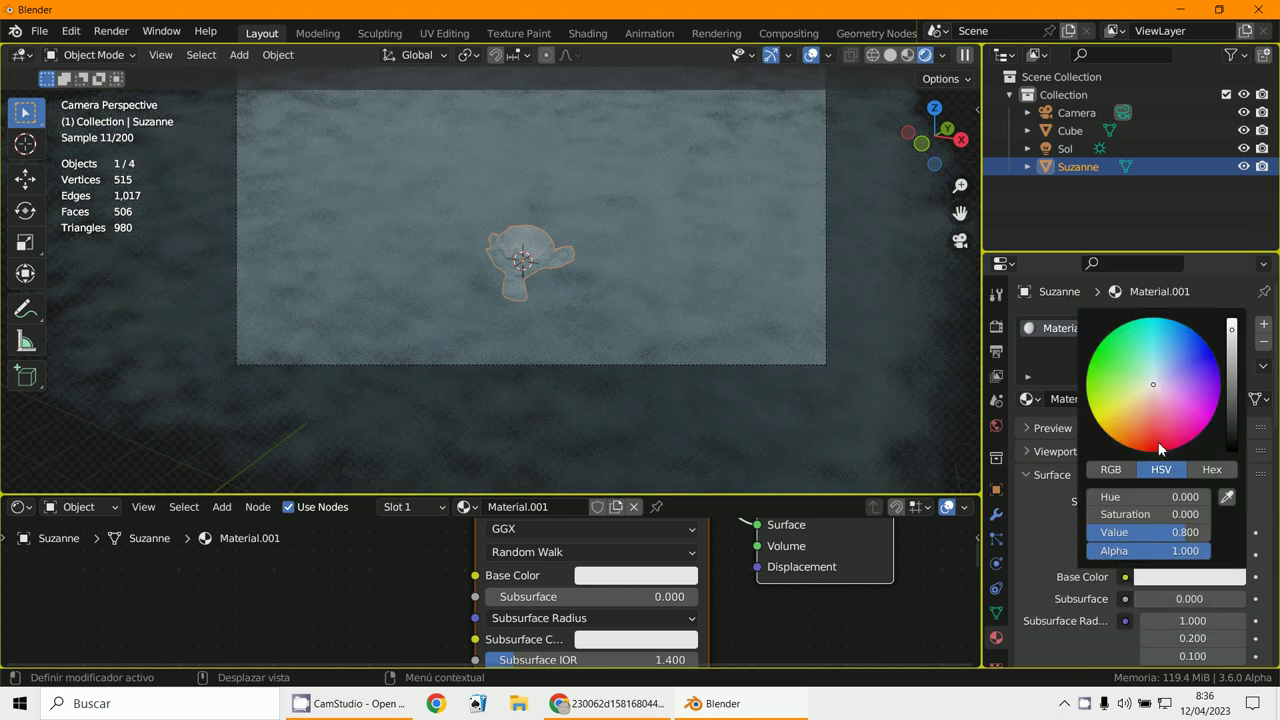
{"action": "left_click_drag", "start_coordinate": [1160, 452], "coordinate": [513, 290]}
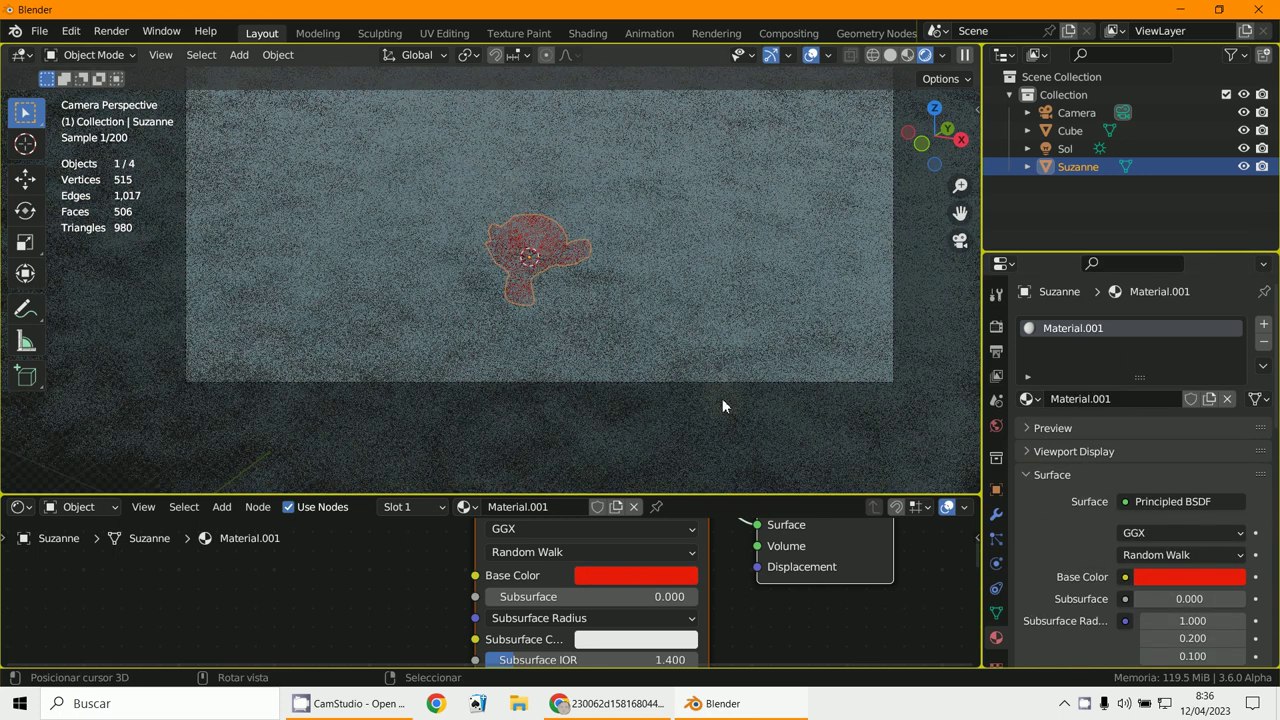
{"action": "key", "text": "F12"}
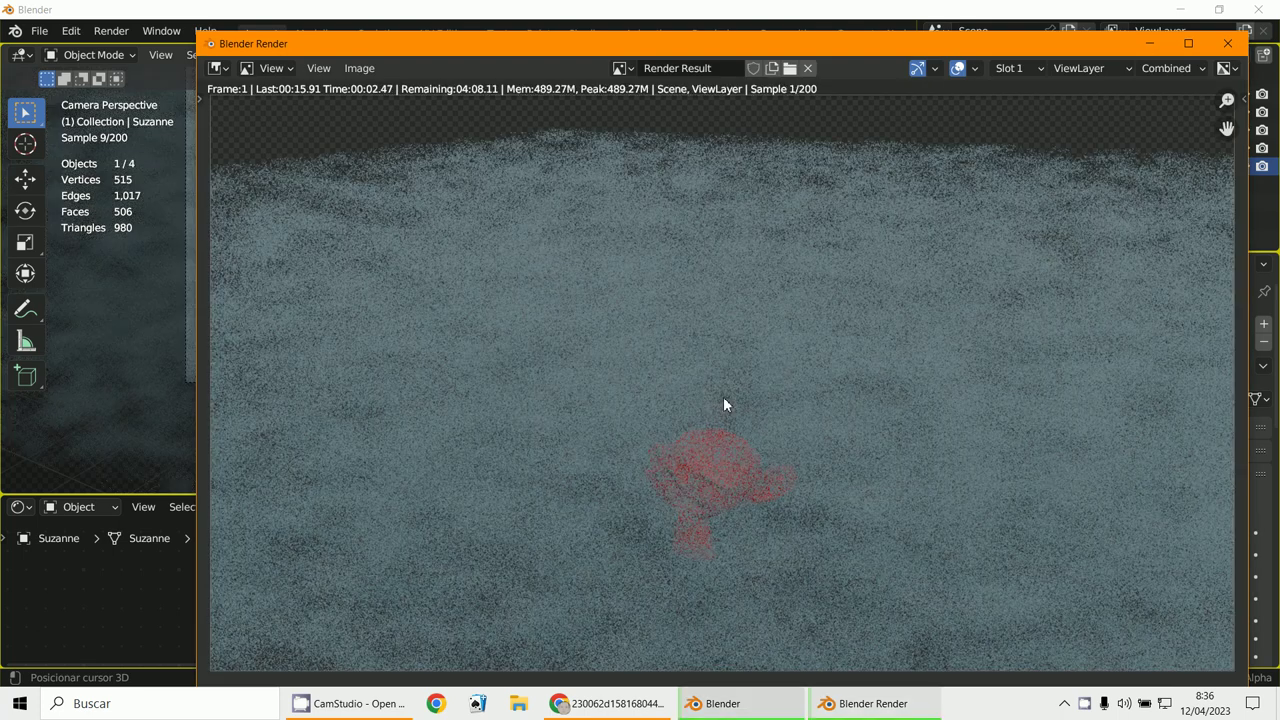
{"action": "left_click", "coordinate": [1149, 43]}
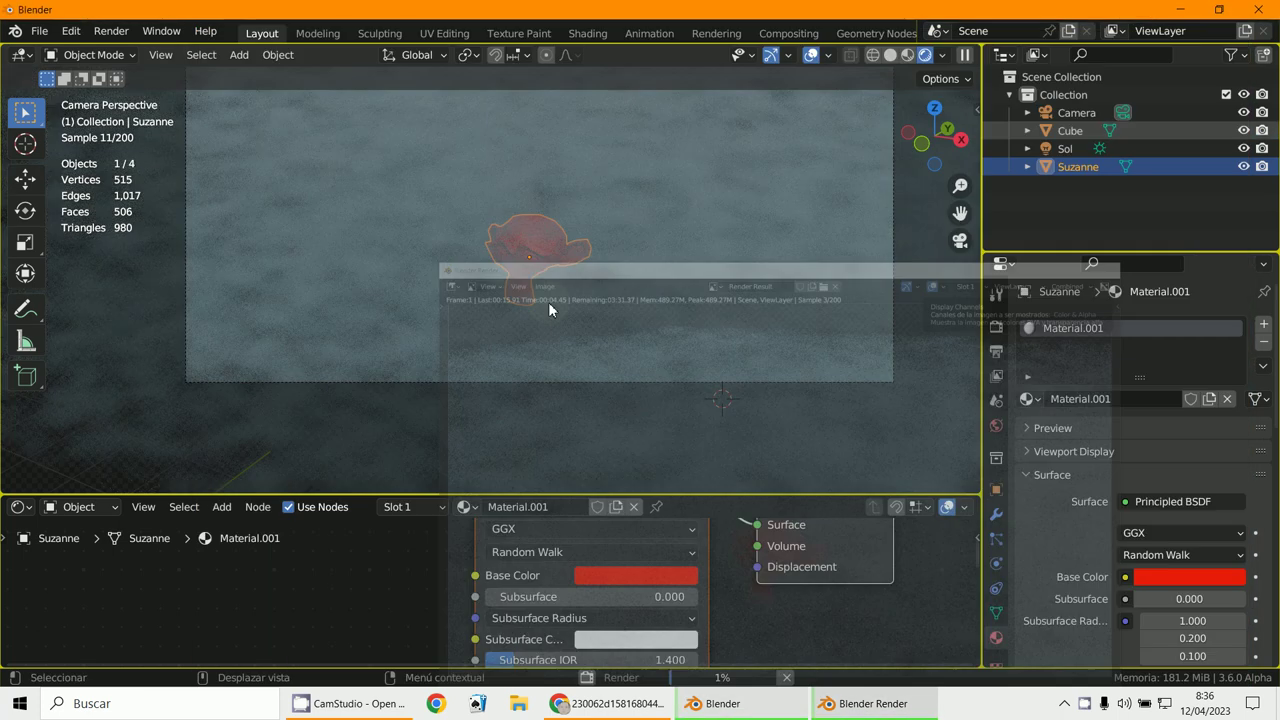
Step: Thin the fog cube's density by moving the black stop of its material's color ramp to position 0.581
{"action": "left_click", "coordinate": [487, 332]}
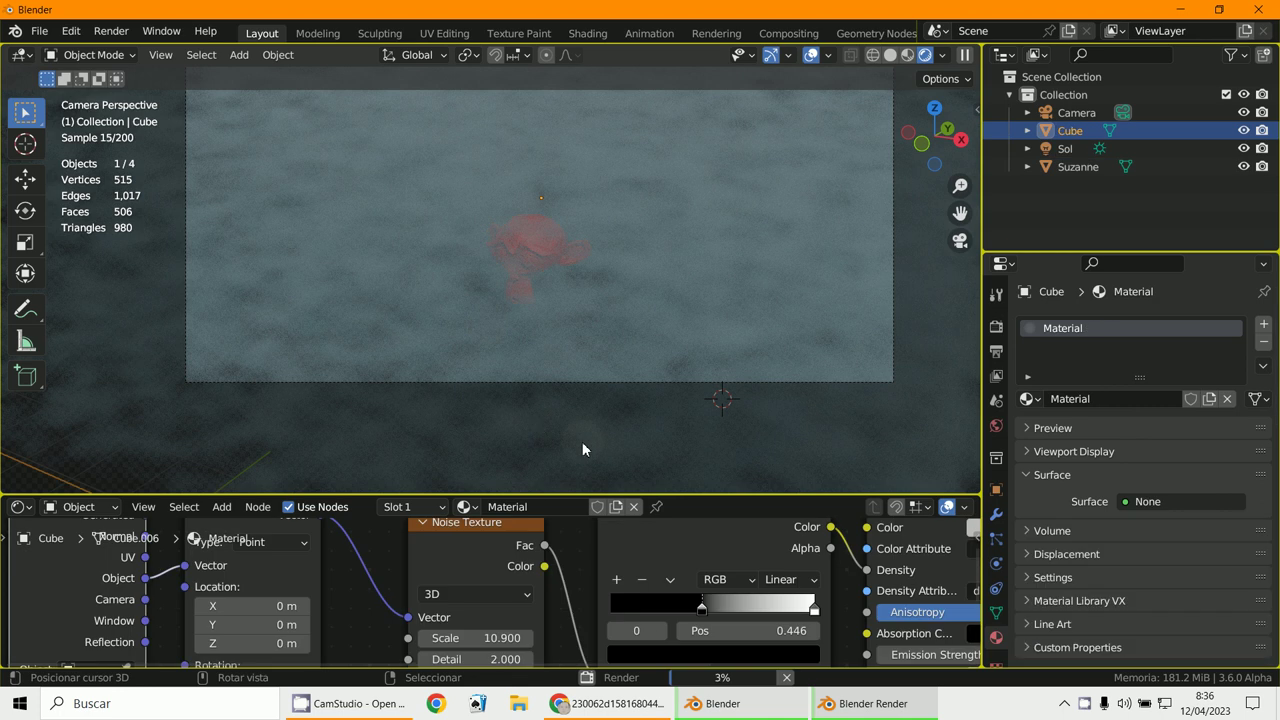
{"action": "scroll", "coordinate": [590, 450], "scroll_direction": "down", "scroll_amount": 4}
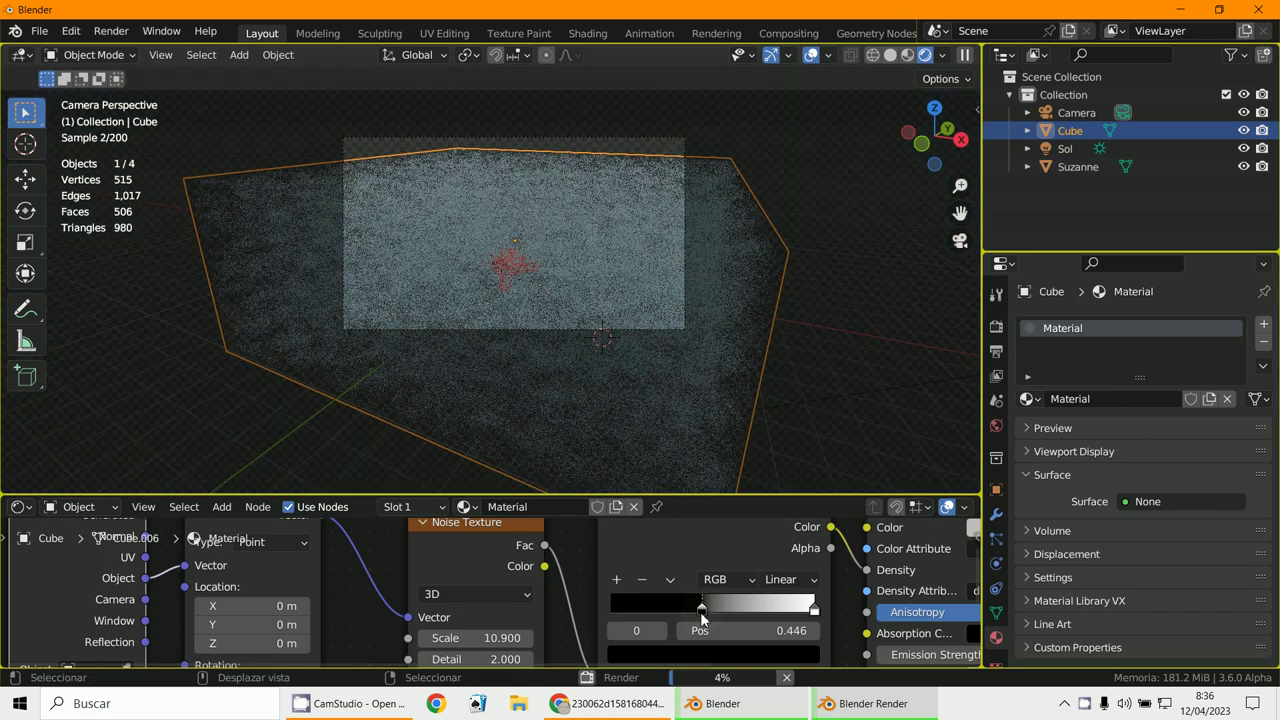
{"action": "key", "text": "g"}
{"action": "left_click", "coordinate": [715, 610]}
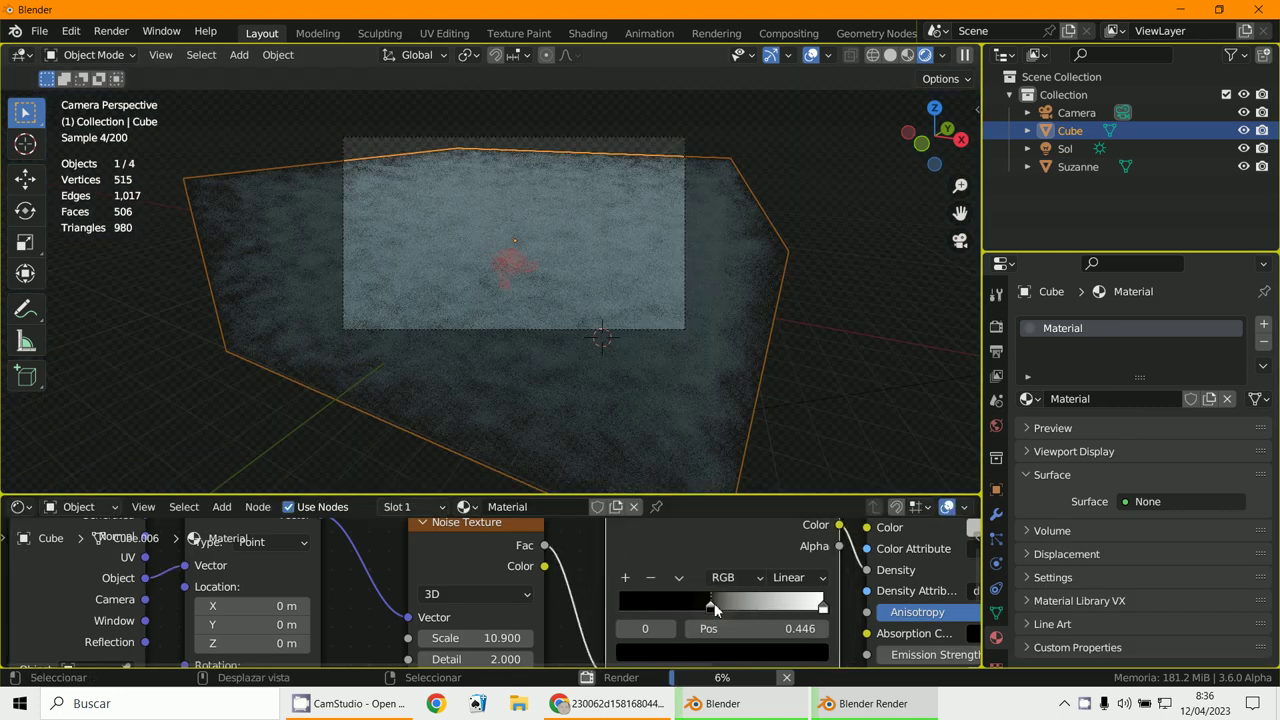
{"action": "mouse_move", "coordinate": [736, 605]}
{"action": "left_mouse_down"}
{"action": "mouse_move", "coordinate": [788, 605]}
{"action": "mouse_move", "coordinate": [740, 604]}
{"action": "left_mouse_up"}
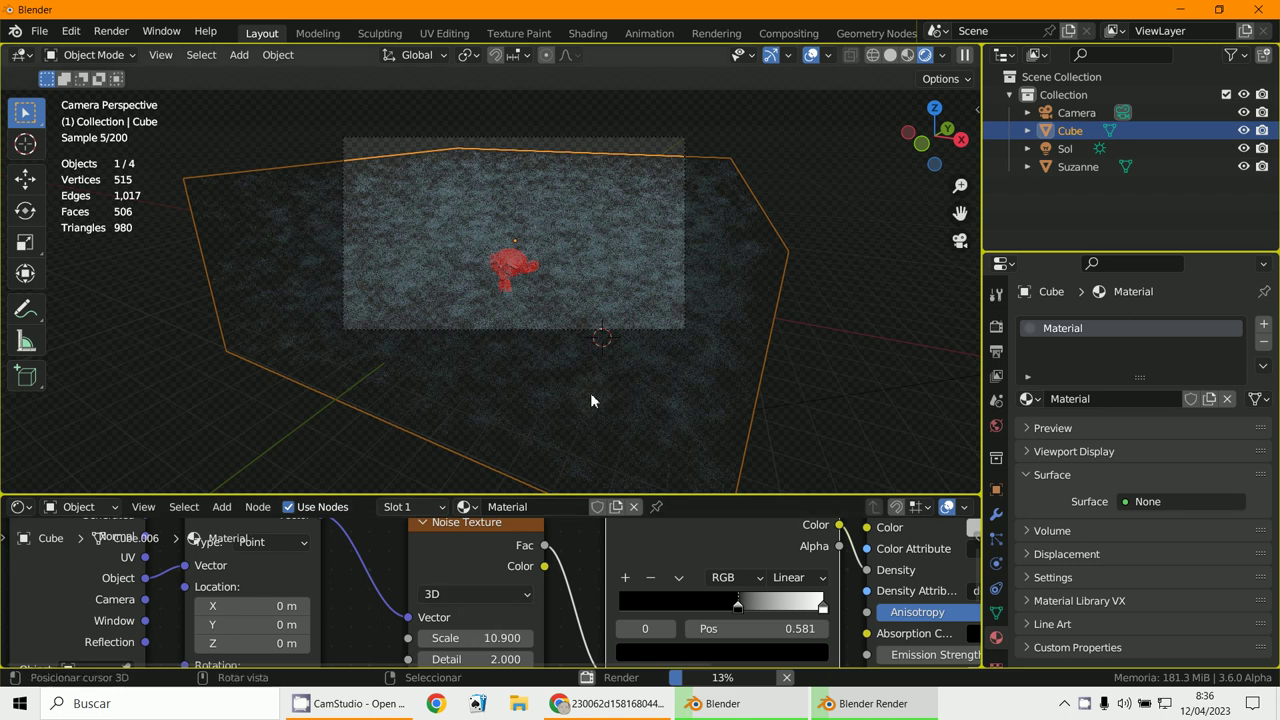
{"action": "scroll", "coordinate": [590, 400], "scroll_direction": "up", "scroll_amount": 3}
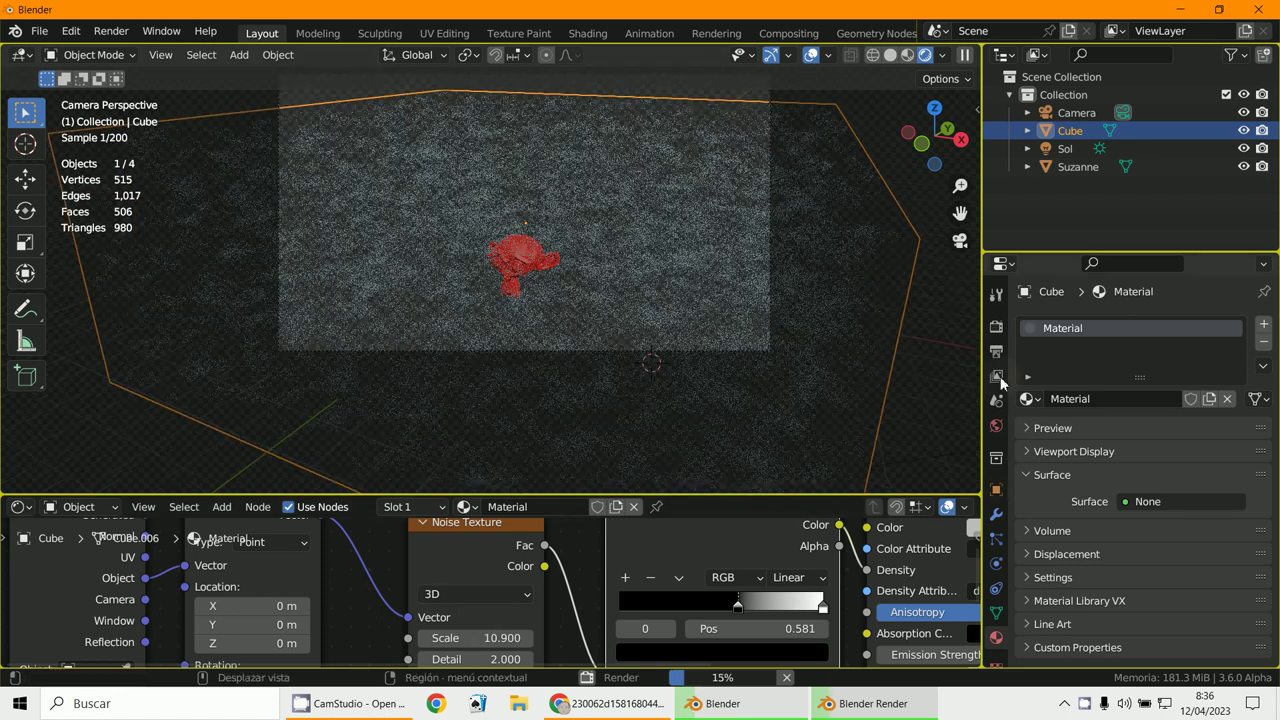
Step: Switch the render engine to Eevee to compare how the fog looks, and restore Cycles
{"action": "left_click", "coordinate": [996, 326]}
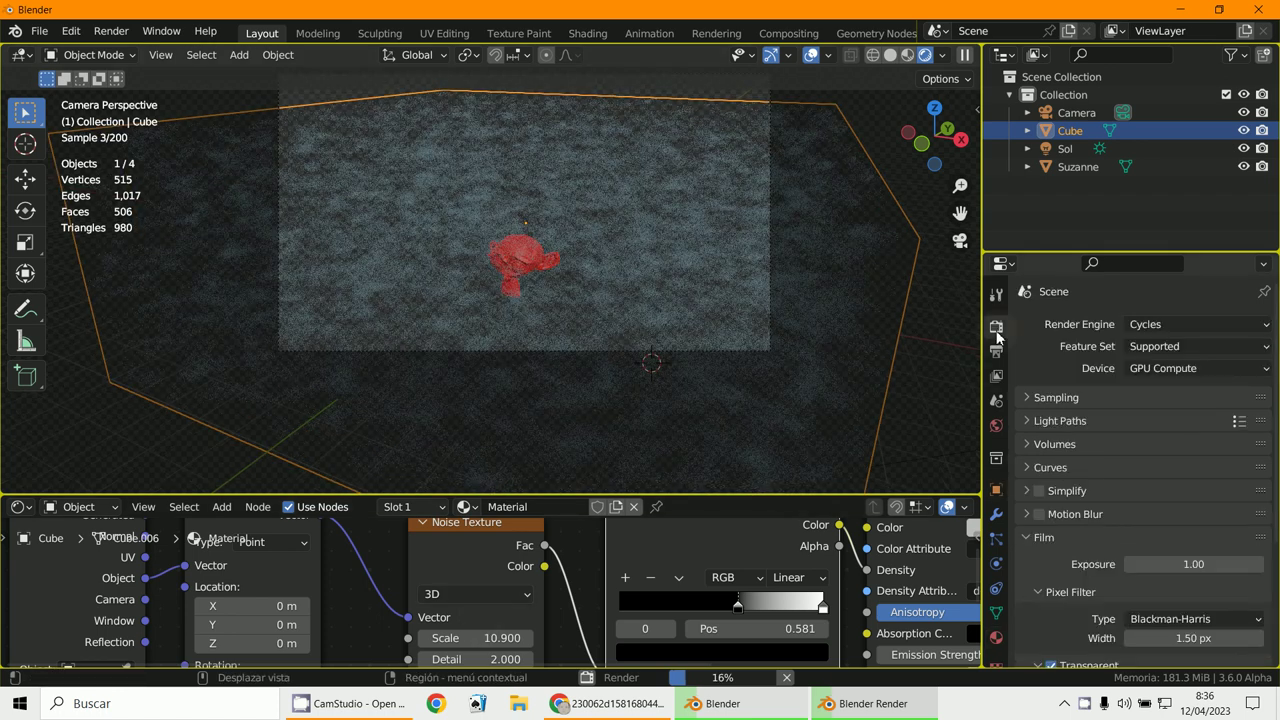
{"action": "left_click", "coordinate": [1156, 326]}
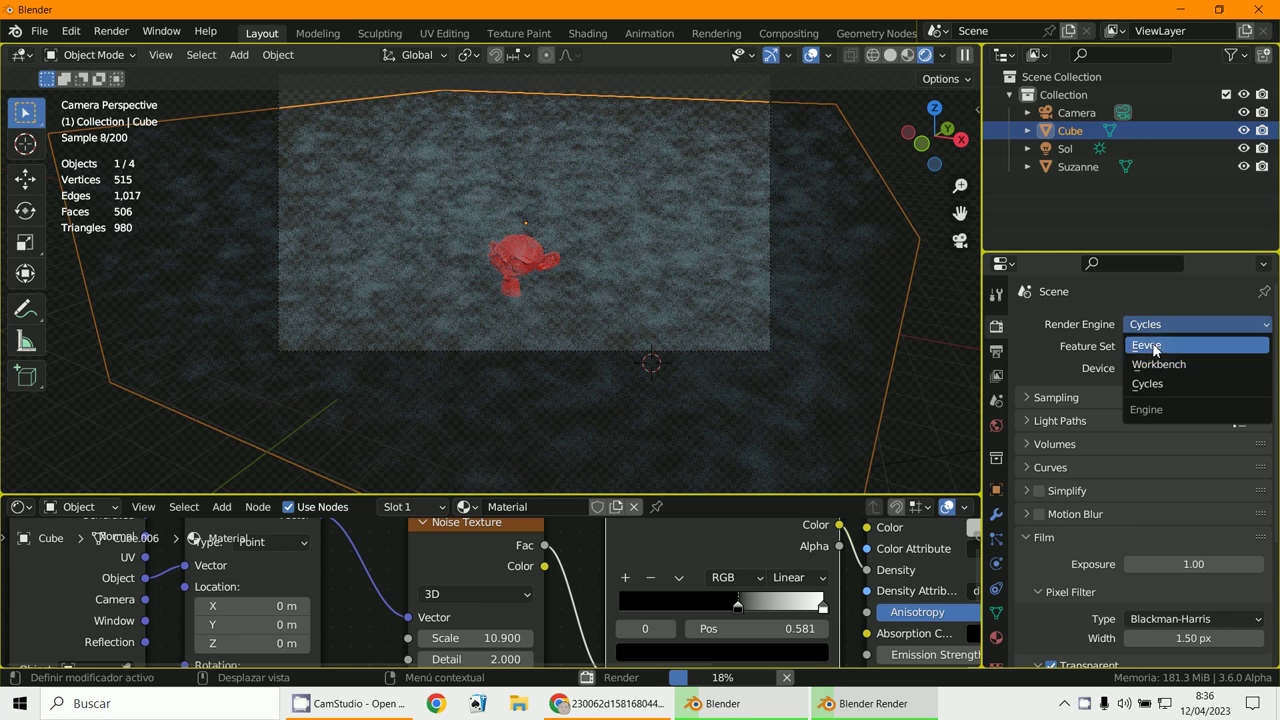
{"action": "left_click", "coordinate": [1150, 346]}
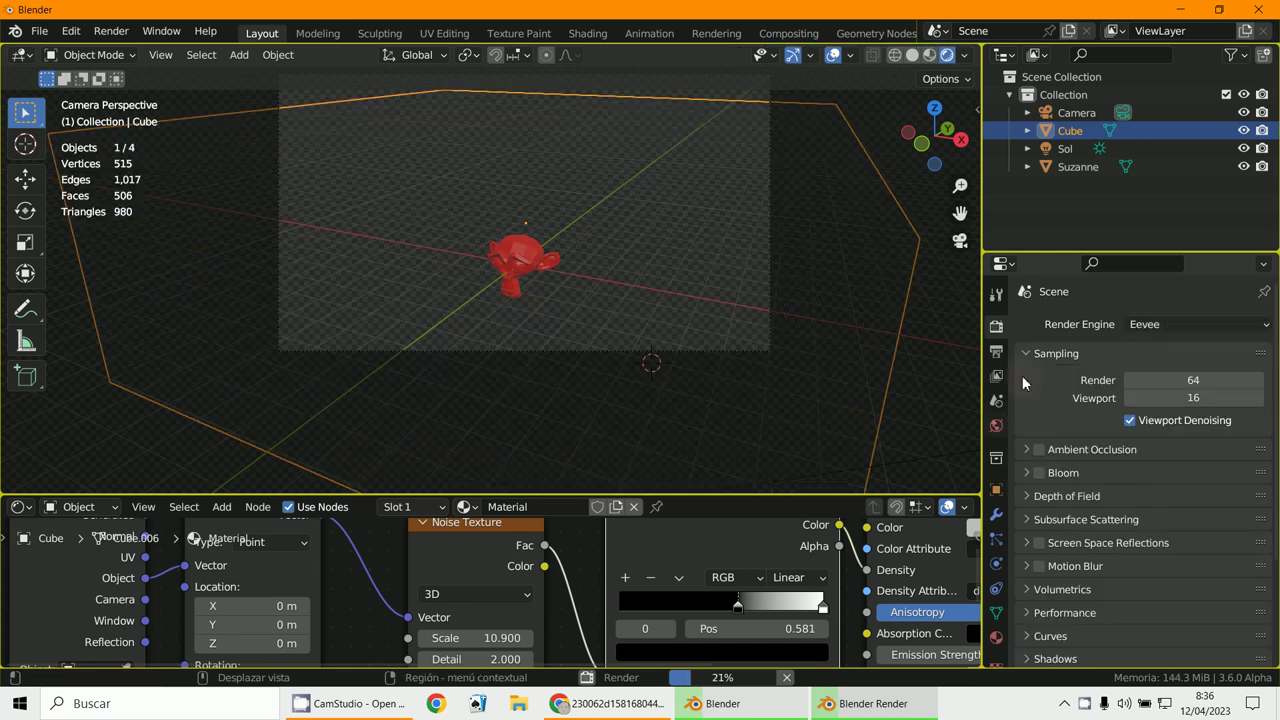
{"action": "left_click", "coordinate": [1152, 326]}
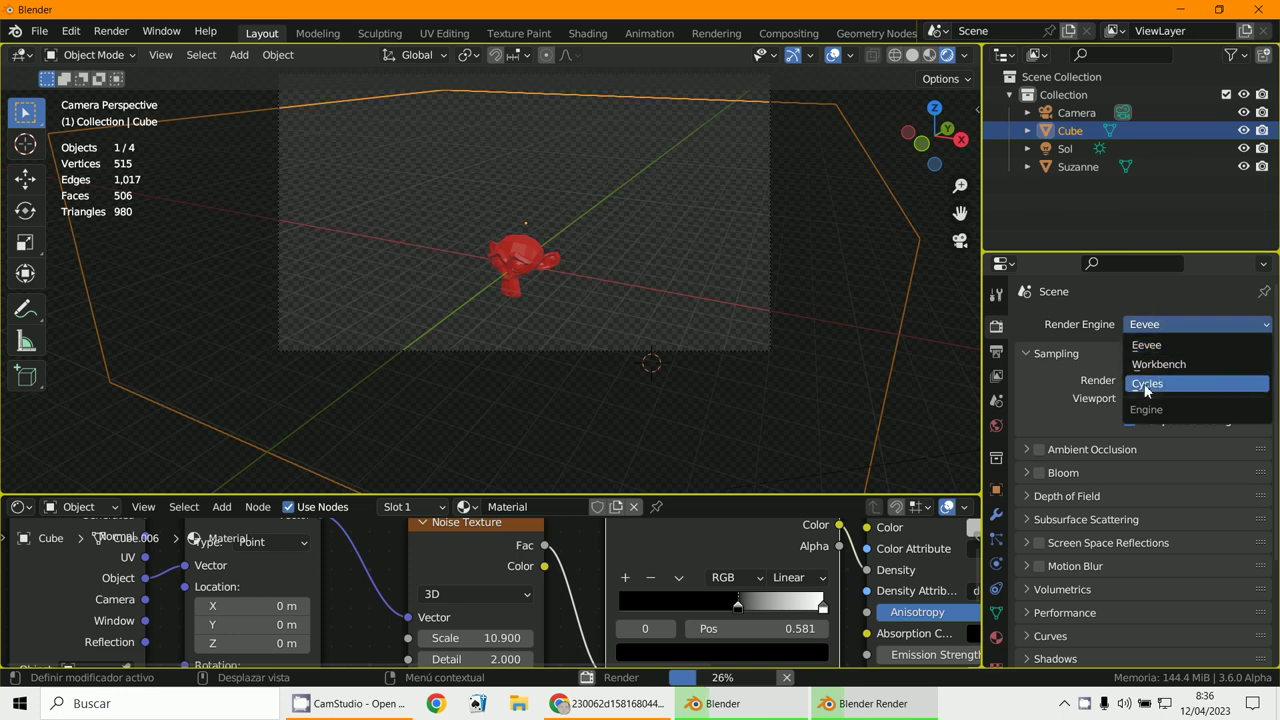
{"action": "left_click", "coordinate": [1147, 386]}
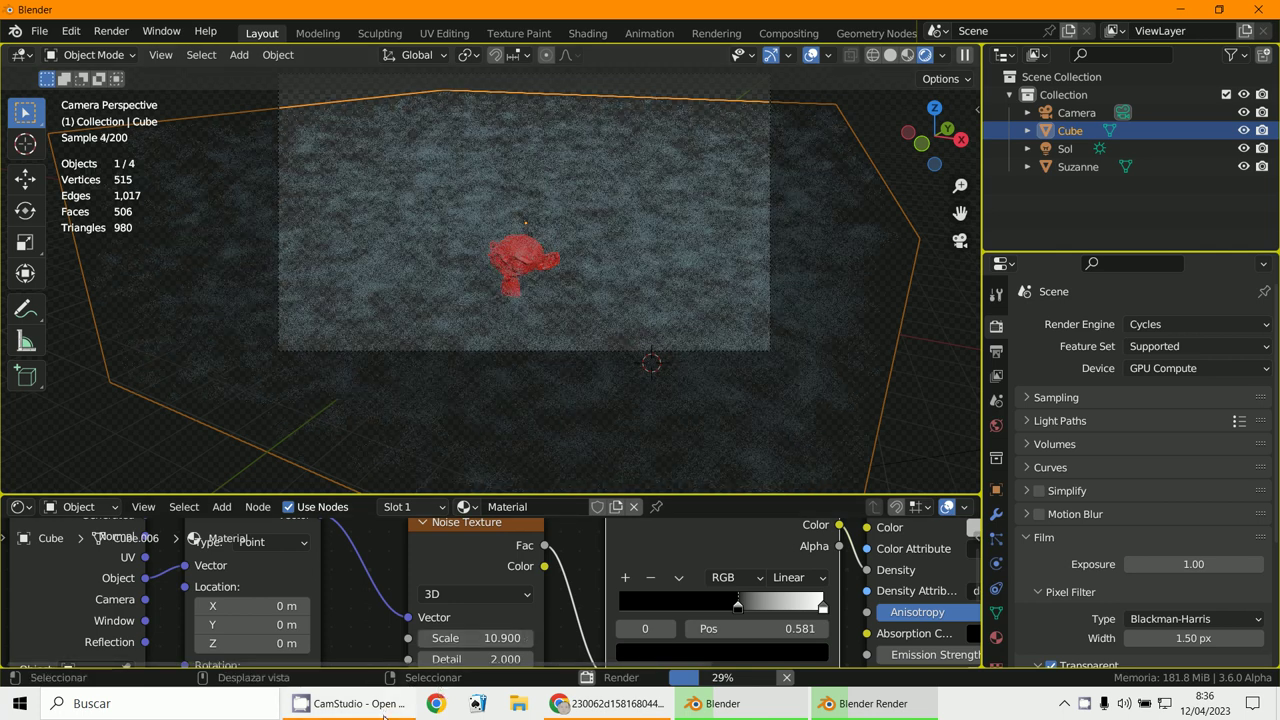
Step: Check the fog around the monkey in the viewport and the ongoing render, and compare it with the forum image in Chrome
{"action": "scroll", "coordinate": [625, 322], "scroll_direction": "up", "scroll_amount": 1}
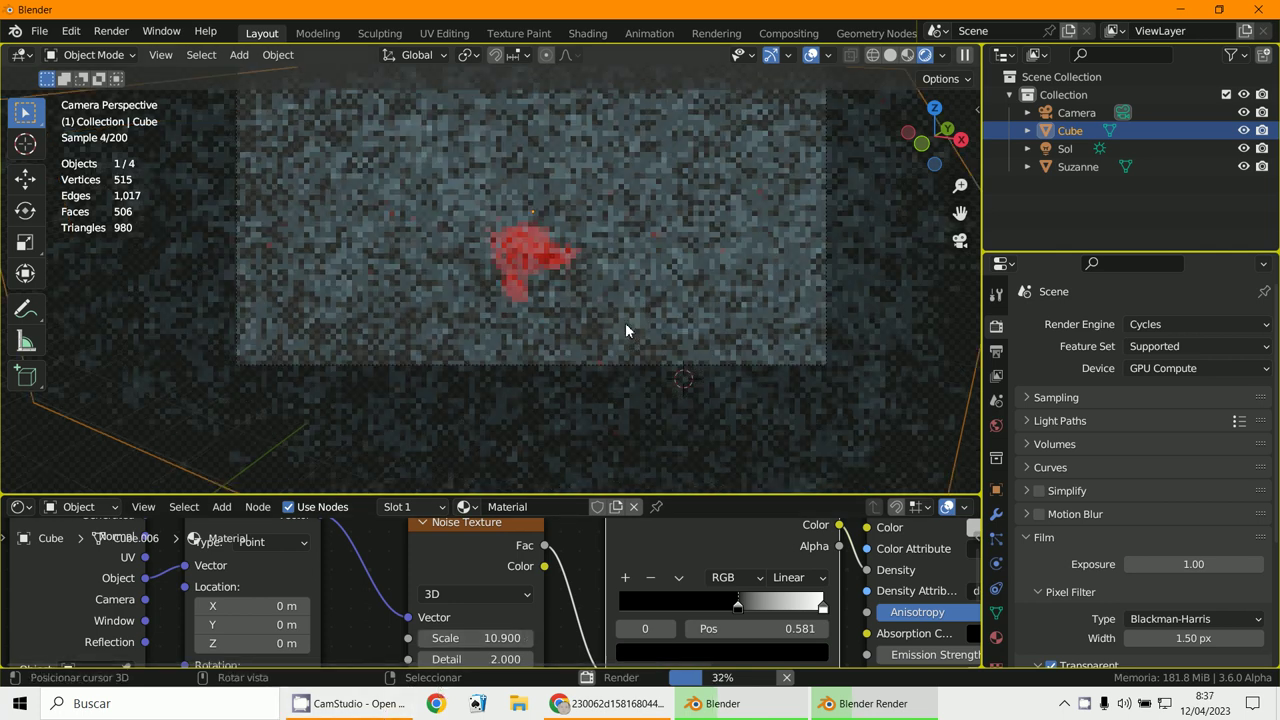
{"action": "right_click", "coordinate": [625, 323], "text": "shift"}
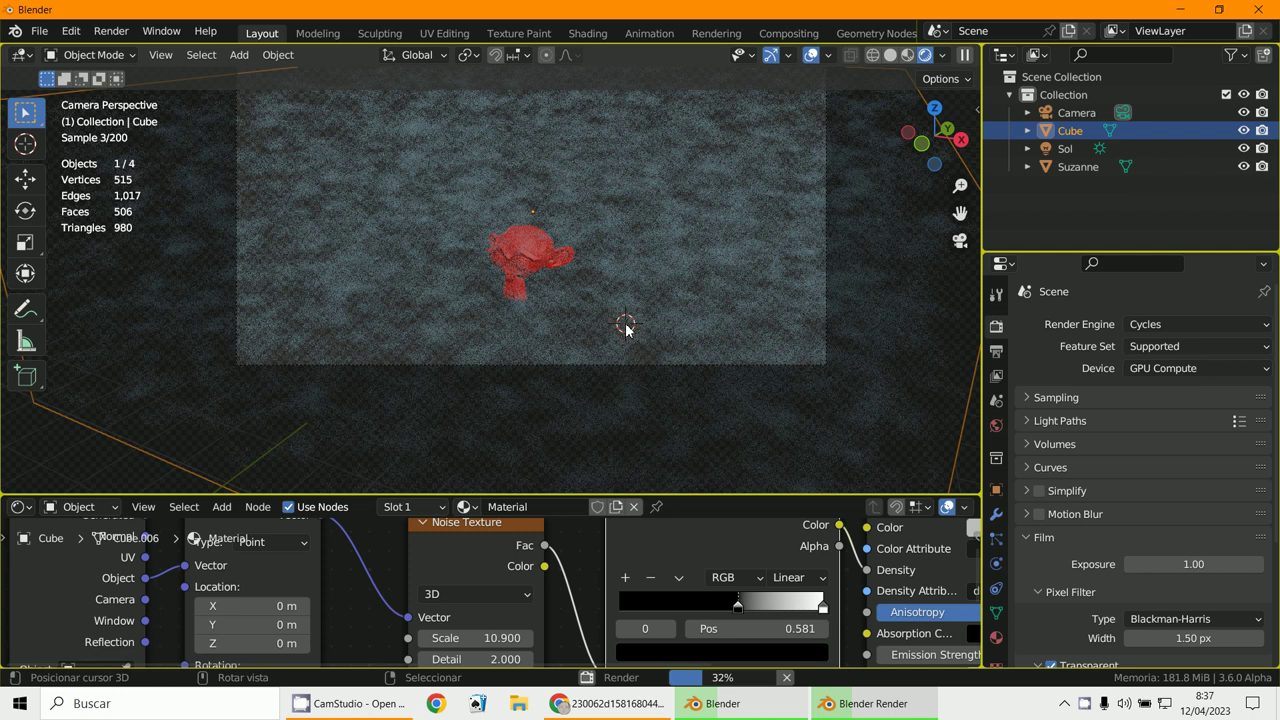
{"action": "left_click", "coordinate": [860, 705]}
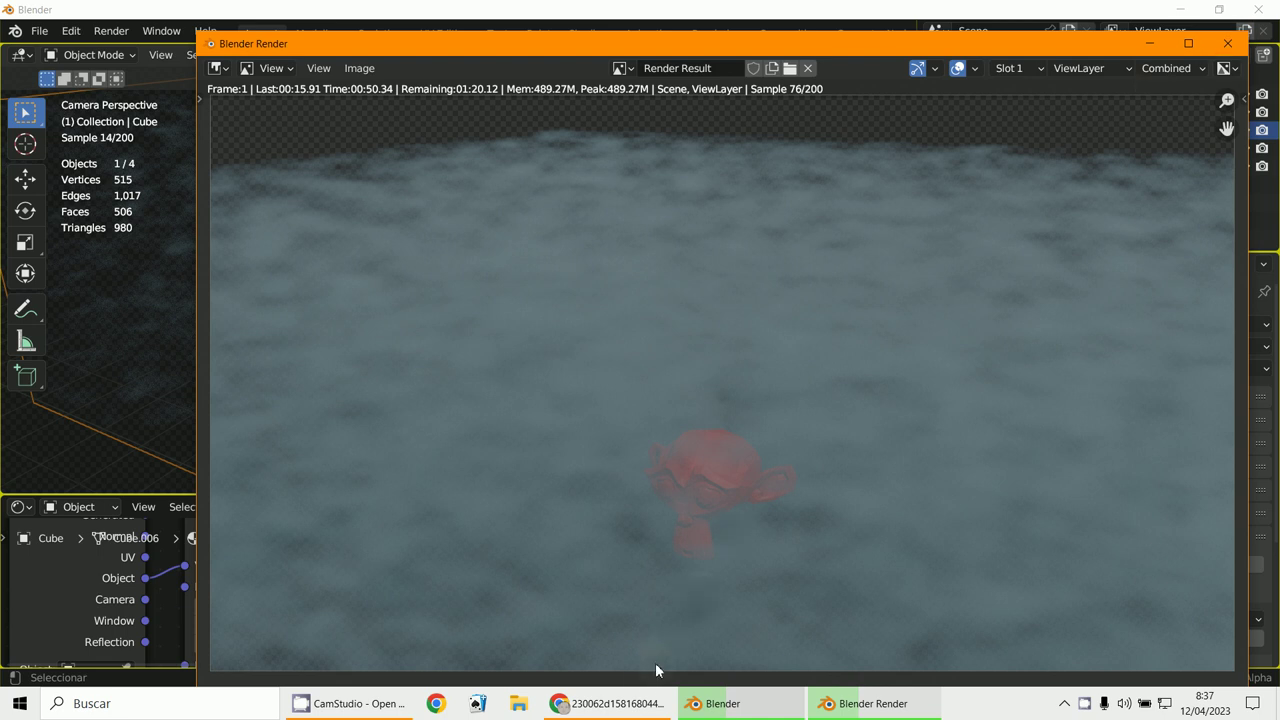
{"action": "left_click", "coordinate": [641, 704]}
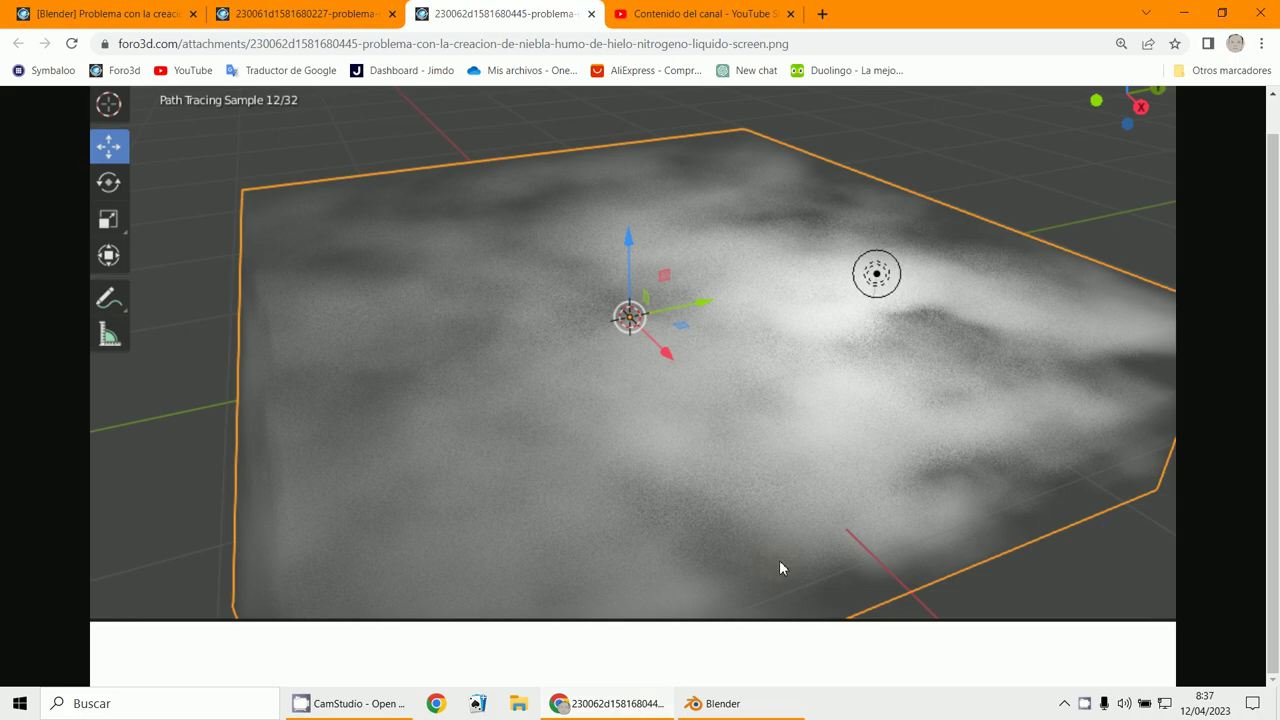
Step: Return to Blender and set the World background color to black
{"action": "left_click", "coordinate": [731, 705]}
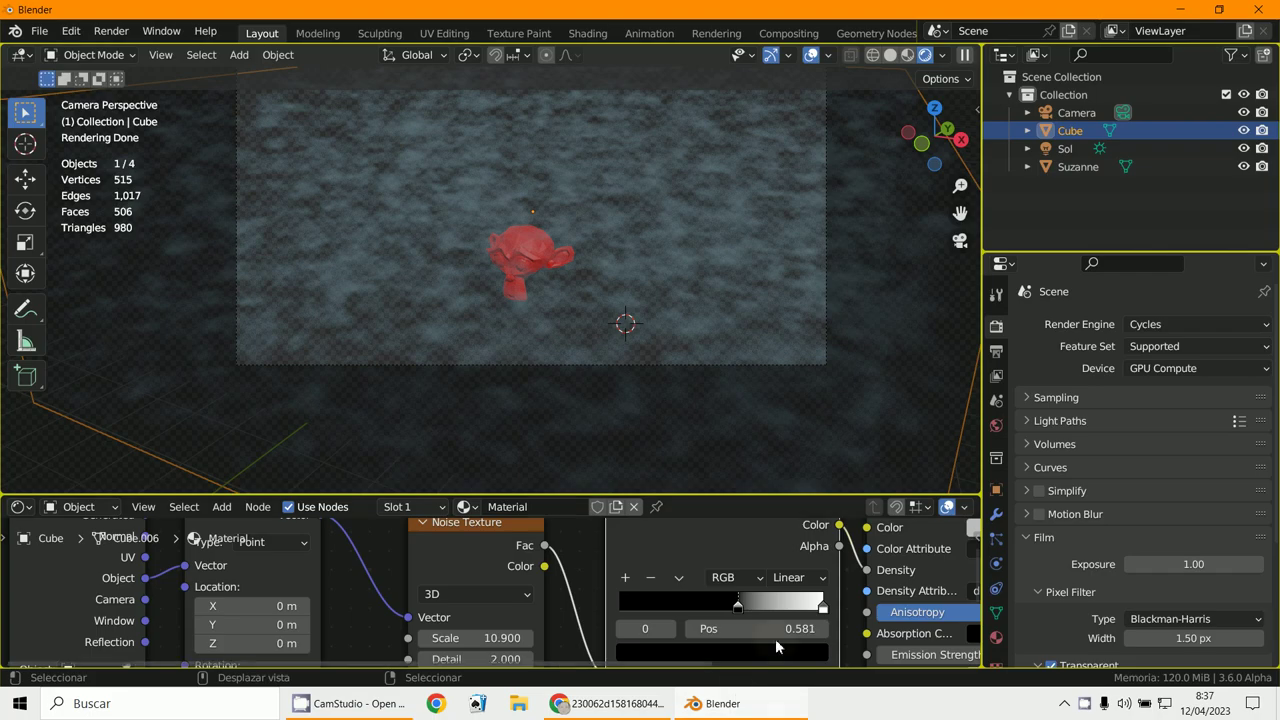
{"action": "left_click", "coordinate": [996, 425]}
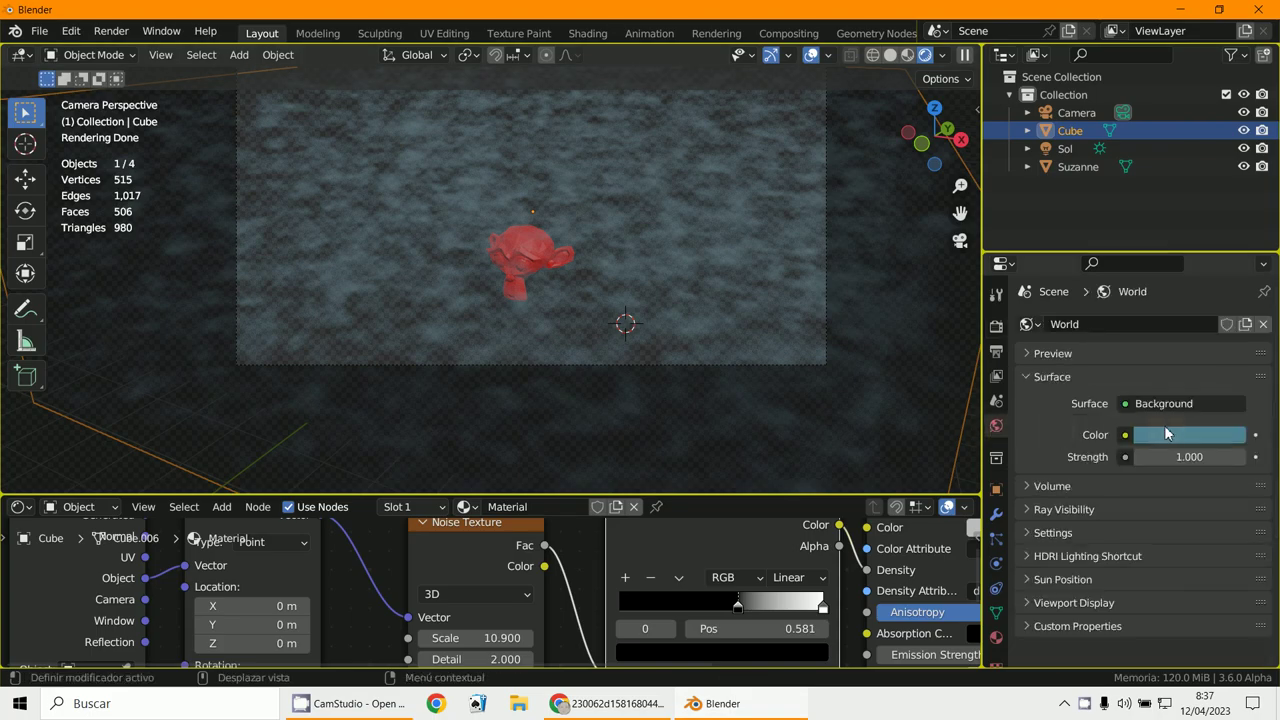
{"action": "left_click", "coordinate": [1170, 434]}
{"action": "left_click_drag", "start_coordinate": [1232, 258], "coordinate": [1233, 316]}
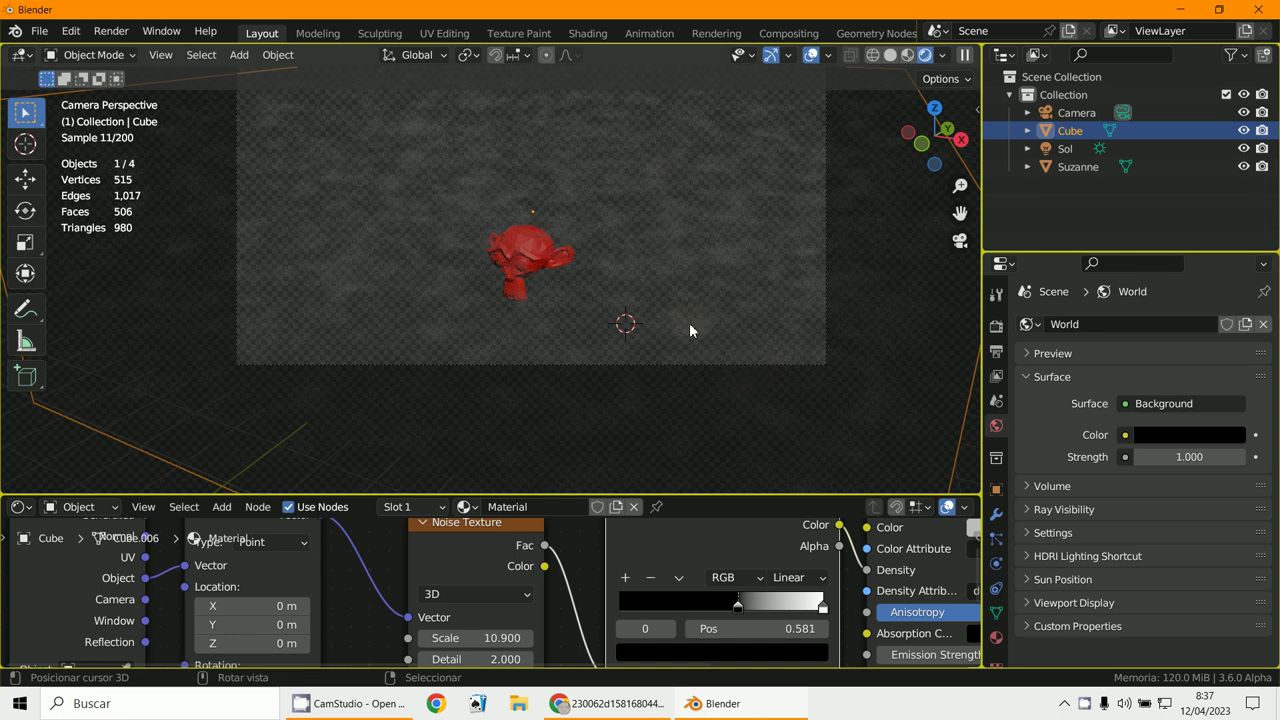
Step: Set the World background color to full white to see how it lights the fog
{"action": "scroll", "coordinate": [689, 322], "scroll_direction": "up", "scroll_amount": 1}
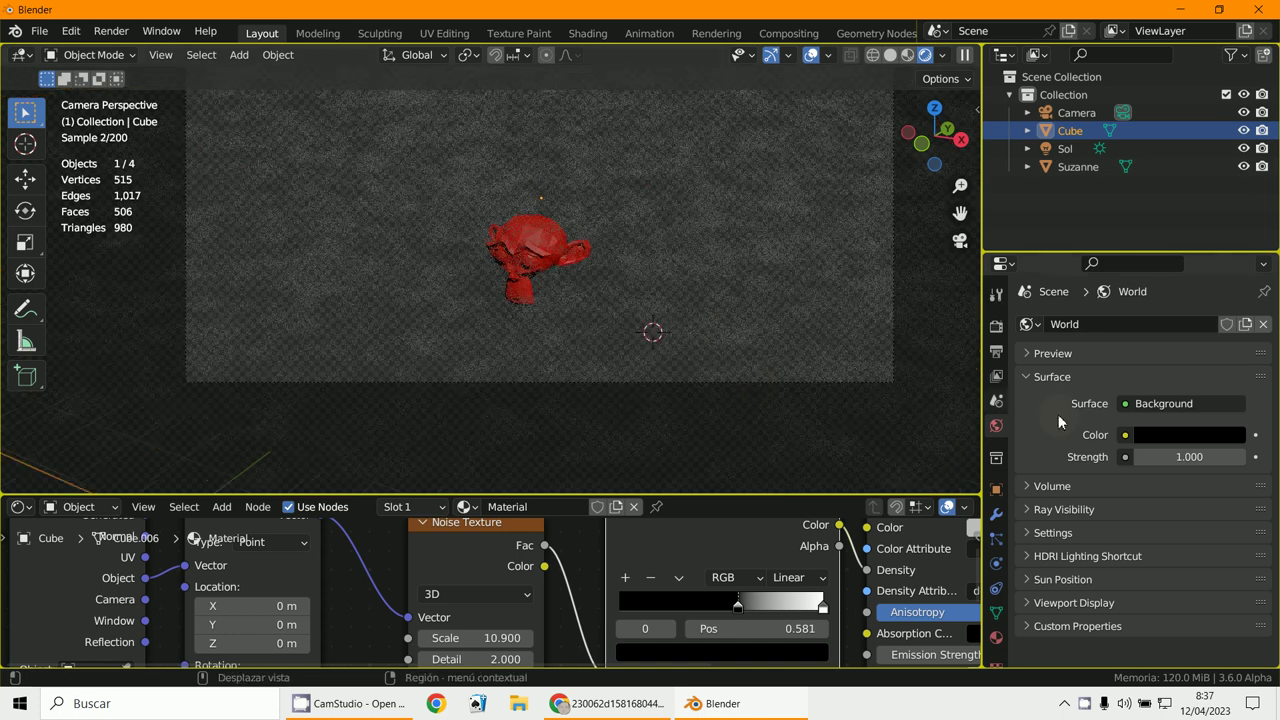
{"action": "left_click", "coordinate": [1203, 435]}
{"action": "scroll", "coordinate": [593, 279], "scroll_direction": "up", "scroll_amount": 20}
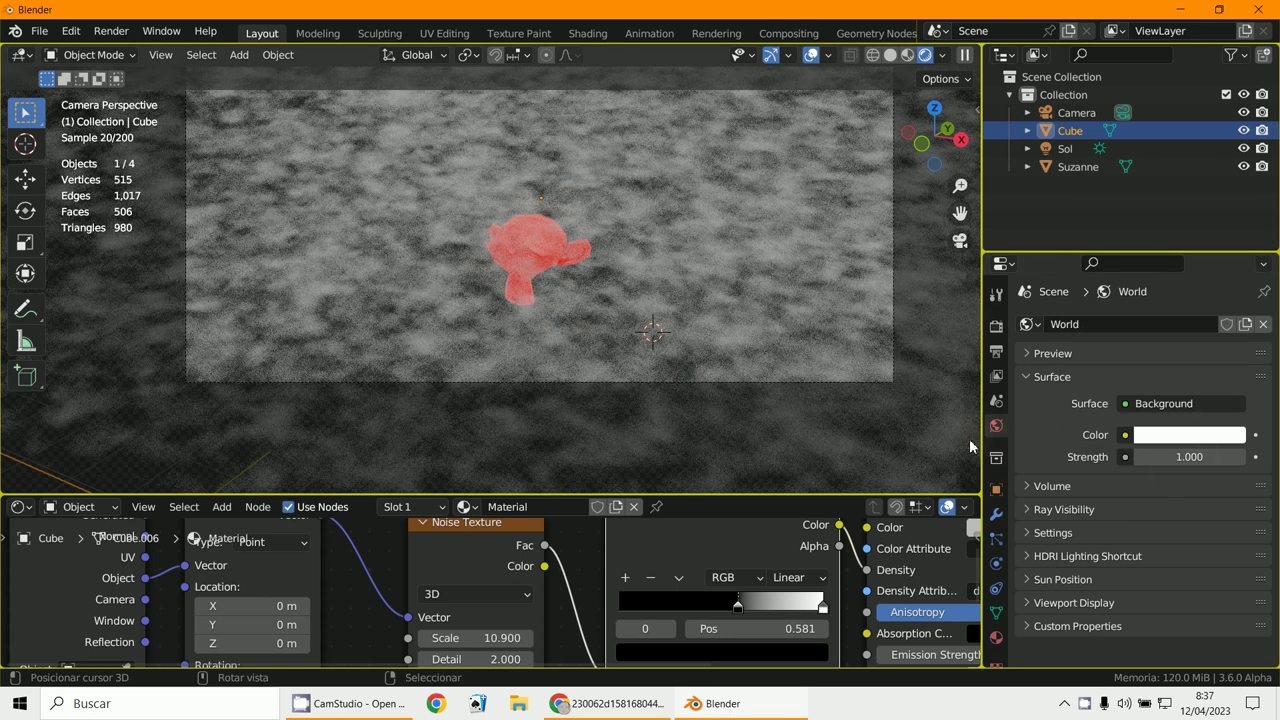
Step: Darken the World background color to a value of about 0.155 and tint it a saturated green
{"action": "left_click", "coordinate": [1210, 443]}
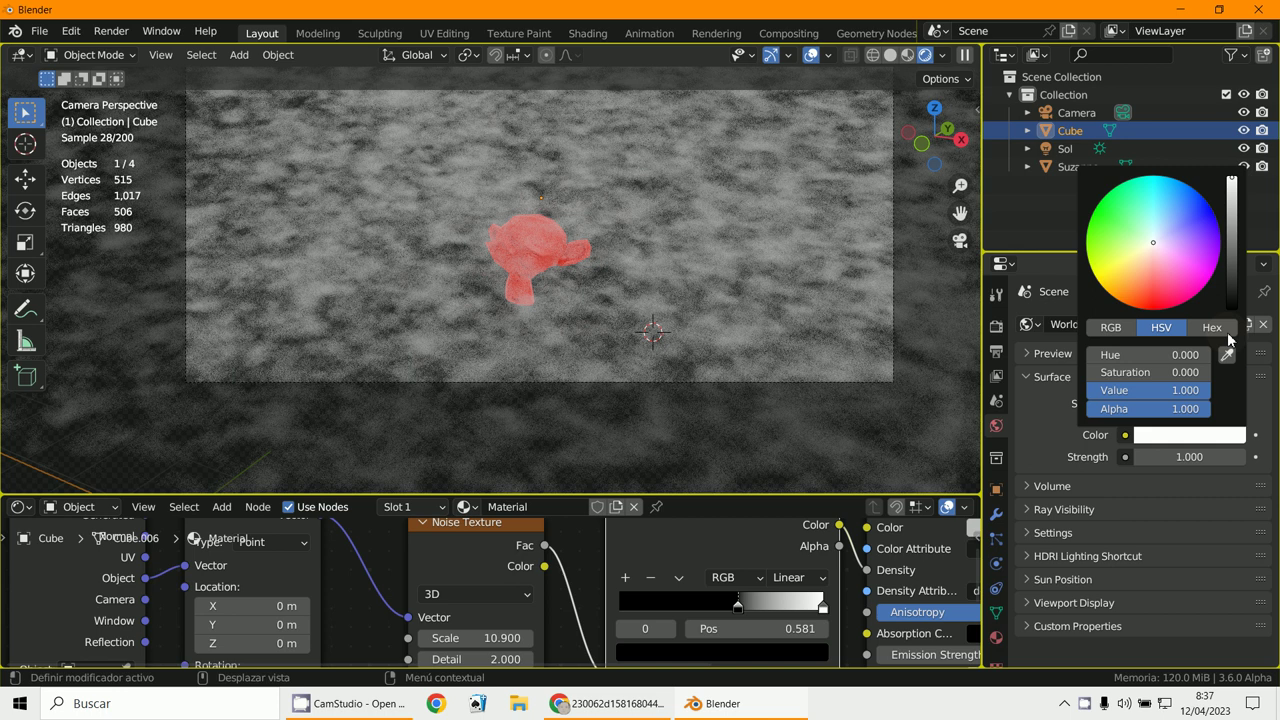
{"action": "left_click", "coordinate": [1231, 232]}
{"action": "scroll", "coordinate": [588, 416], "scroll_direction": "down", "scroll_amount": 3}
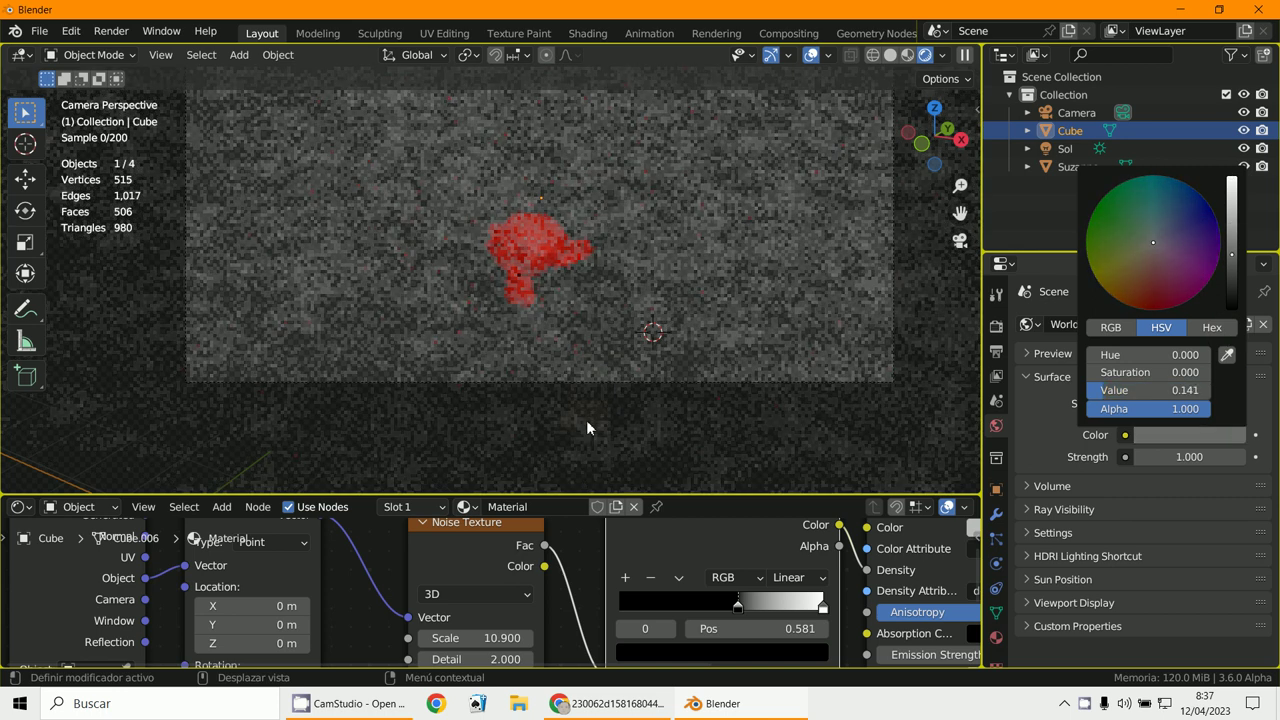
{"action": "scroll", "coordinate": [587, 417], "scroll_direction": "up", "scroll_amount": 2}
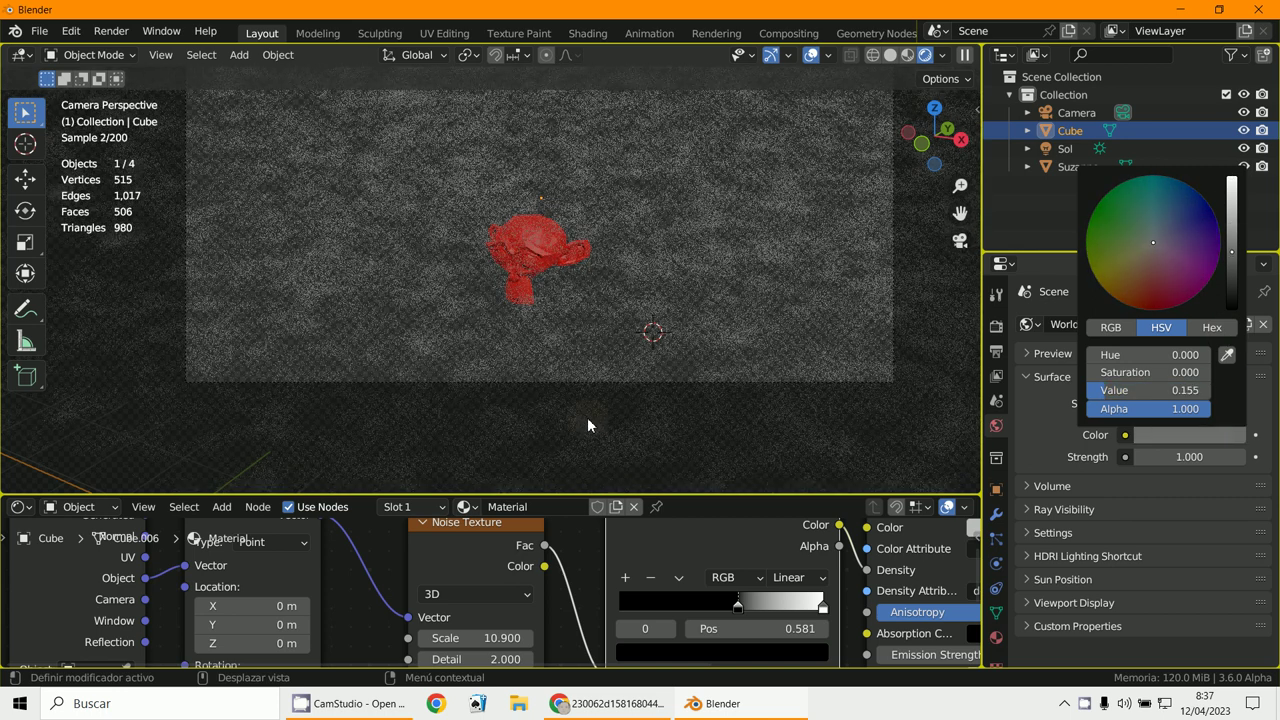
{"action": "left_click_drag", "start_coordinate": [1150, 241], "coordinate": [783, 382]}
{"action": "scroll", "coordinate": [613, 341], "scroll_direction": "up", "scroll_amount": 2}
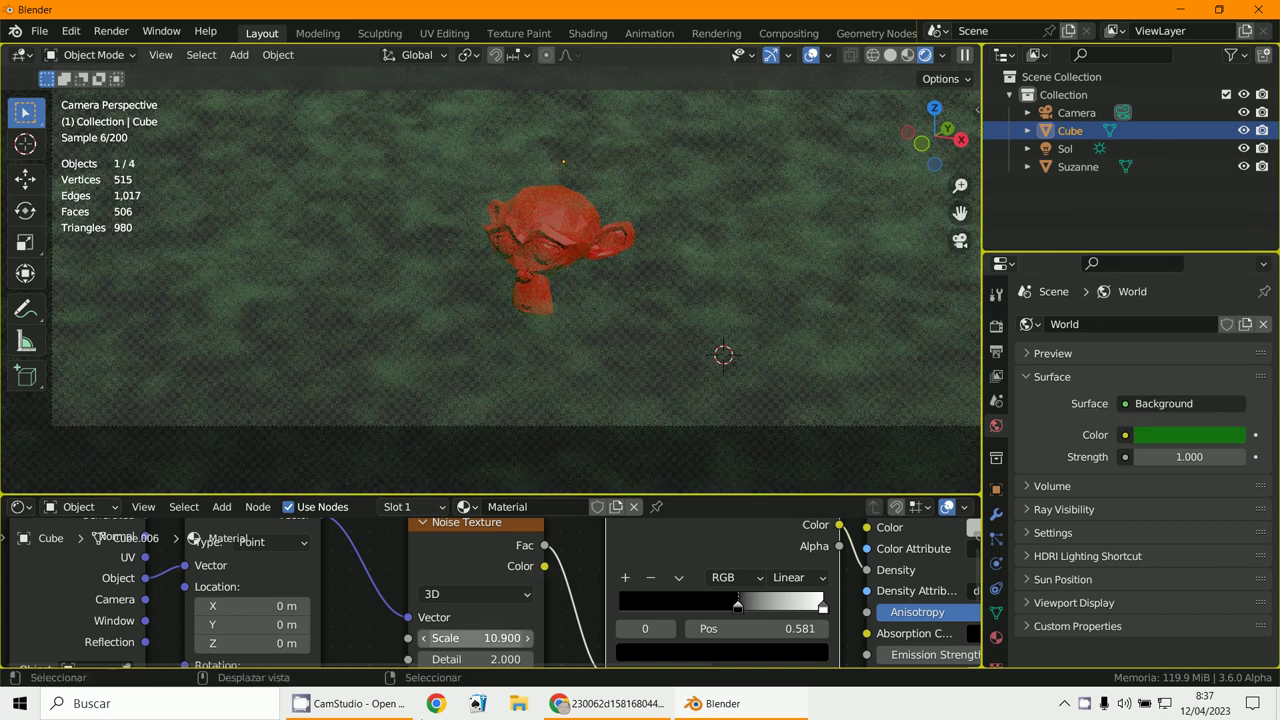
{"action": "left_click", "coordinate": [329, 713]}
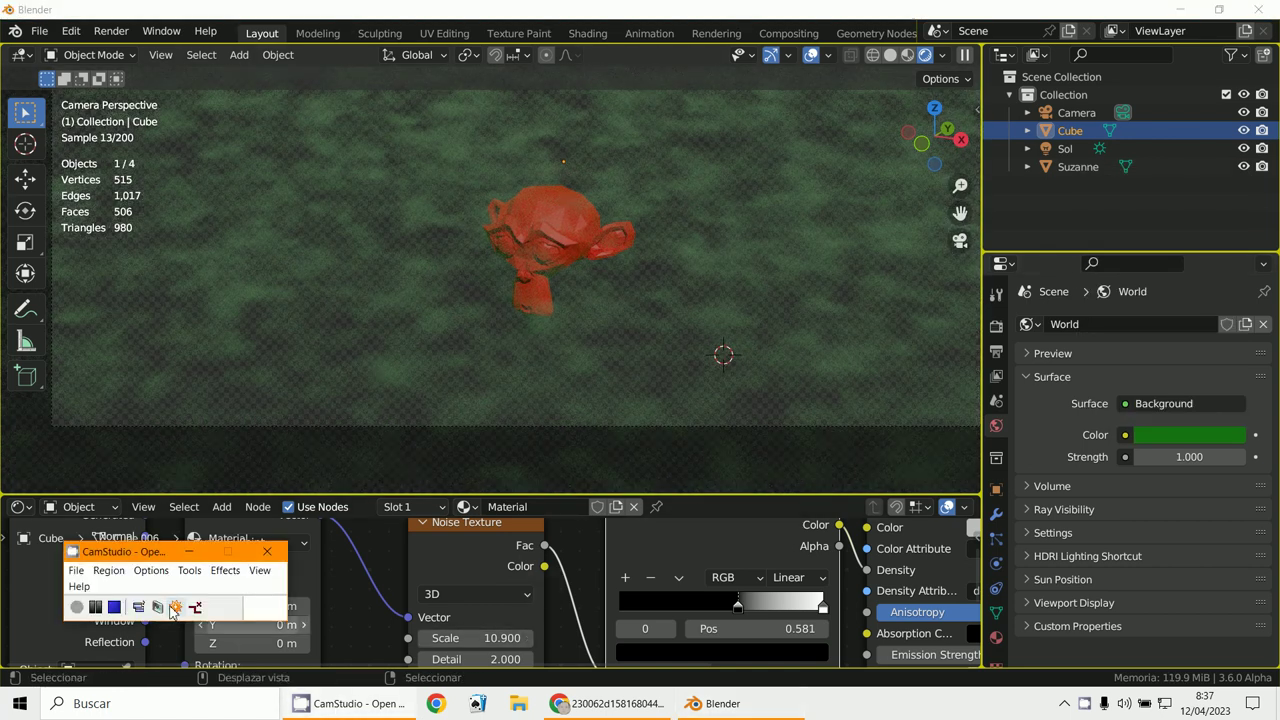